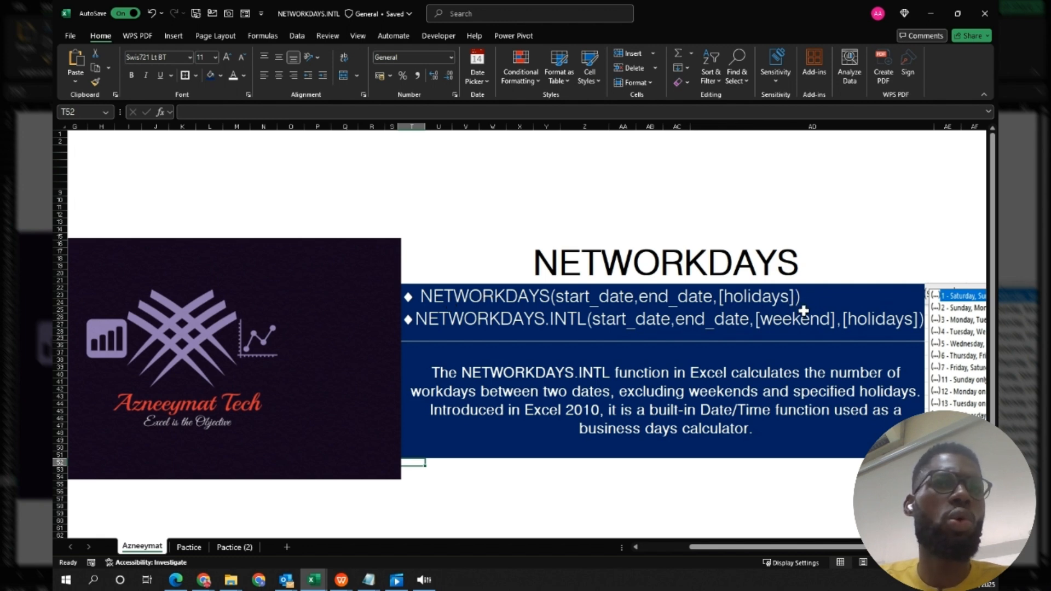
- On the Pactice sheet, calculate the days in D4 with =C4-B4 and fill the formula down to D5
left_click(185, 547)
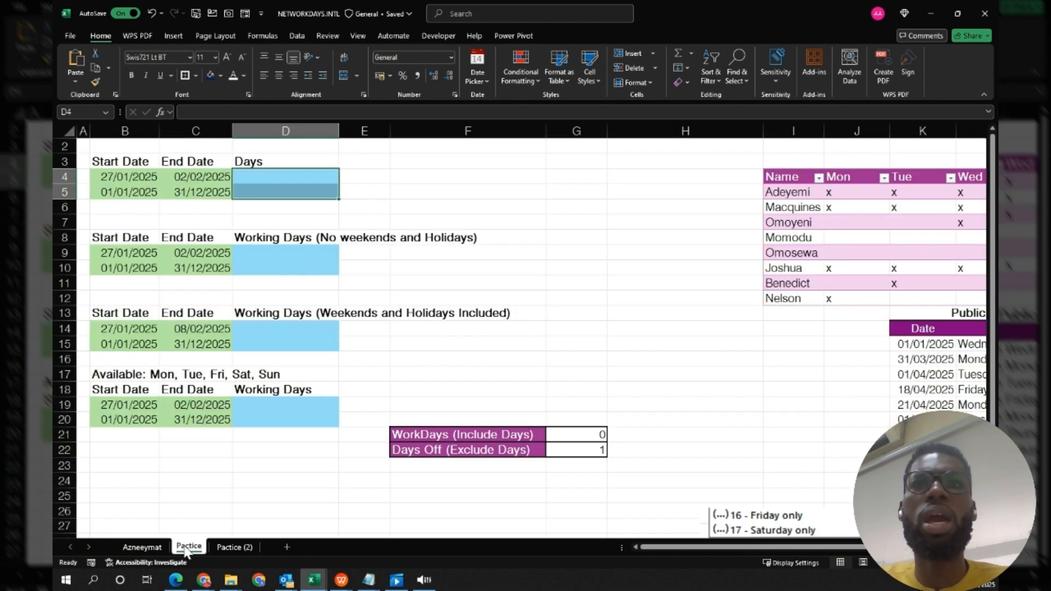
left_click(263, 177)
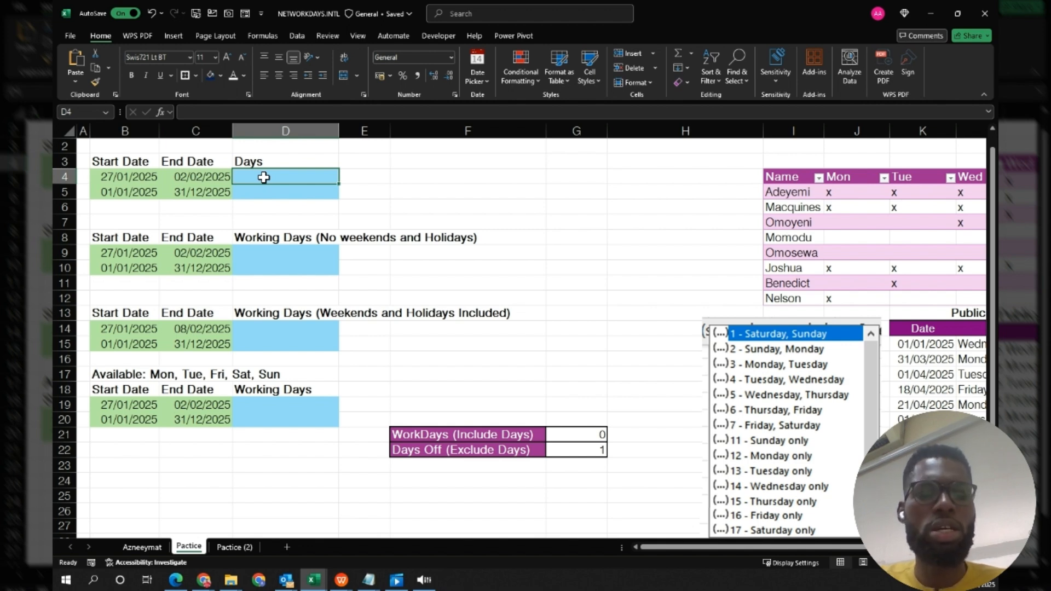
type("=")
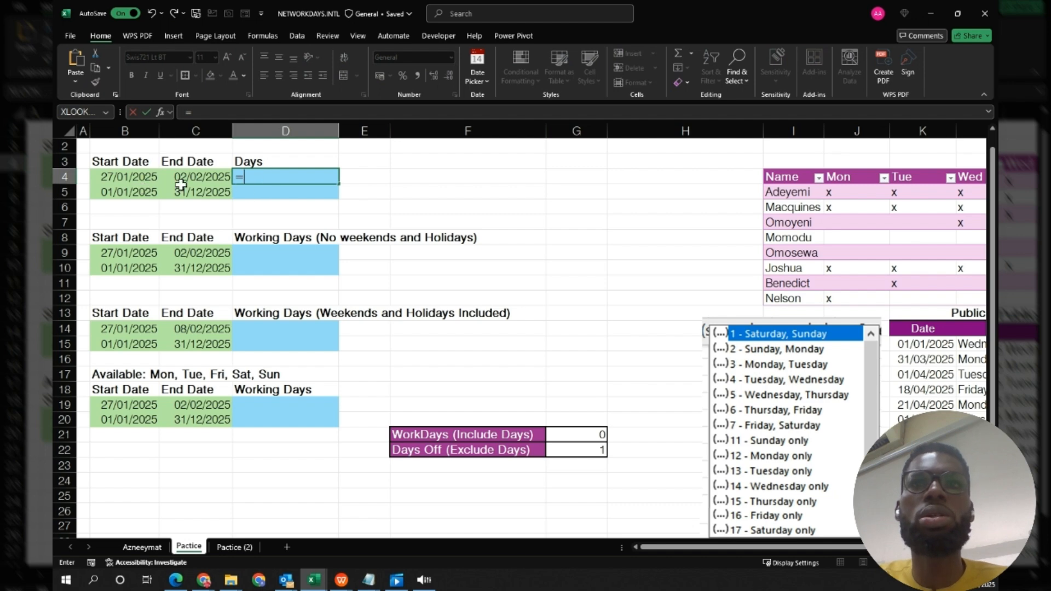
left_click(195, 178)
type("-")
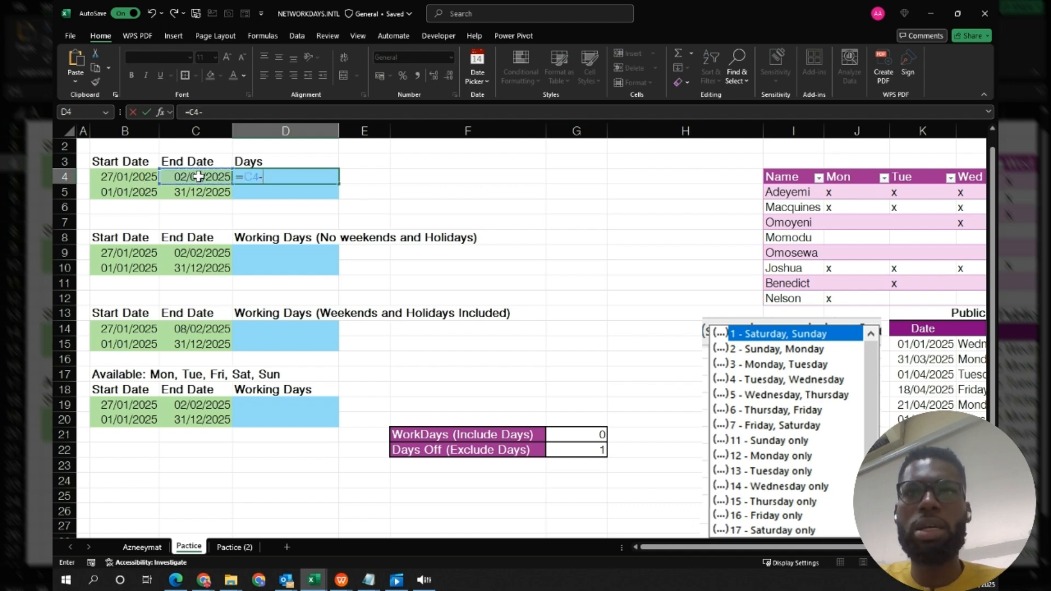
left_click(130, 176)
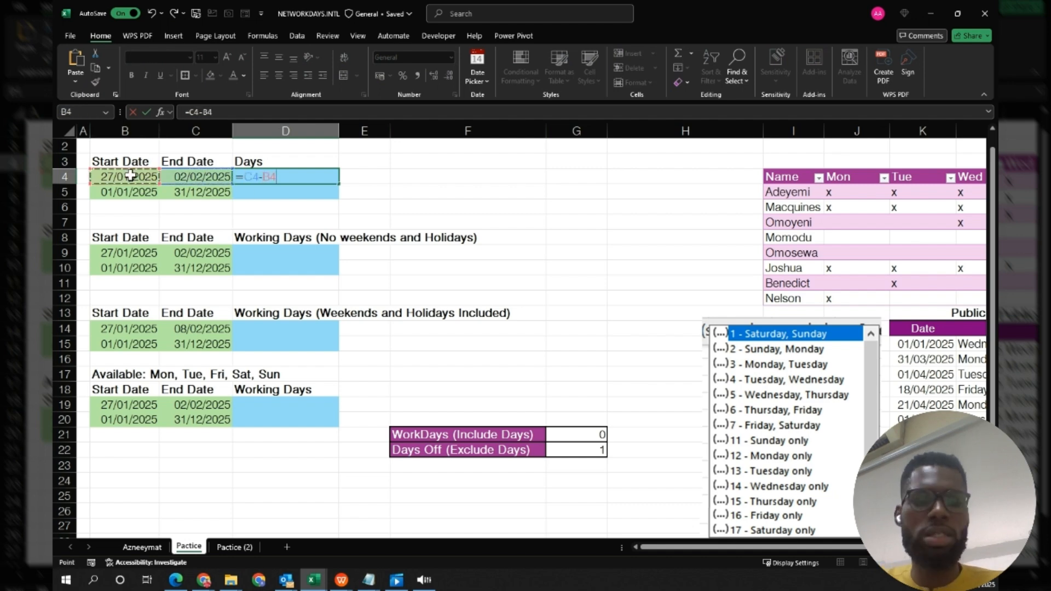
key("ctrl+Return")
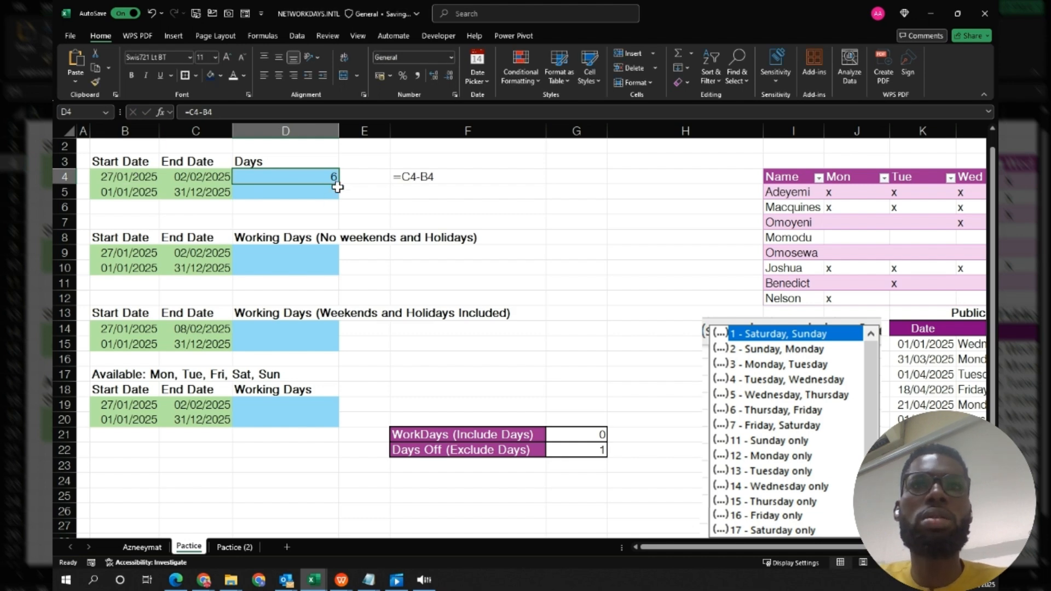
left_click_drag(339, 185, 337, 195)
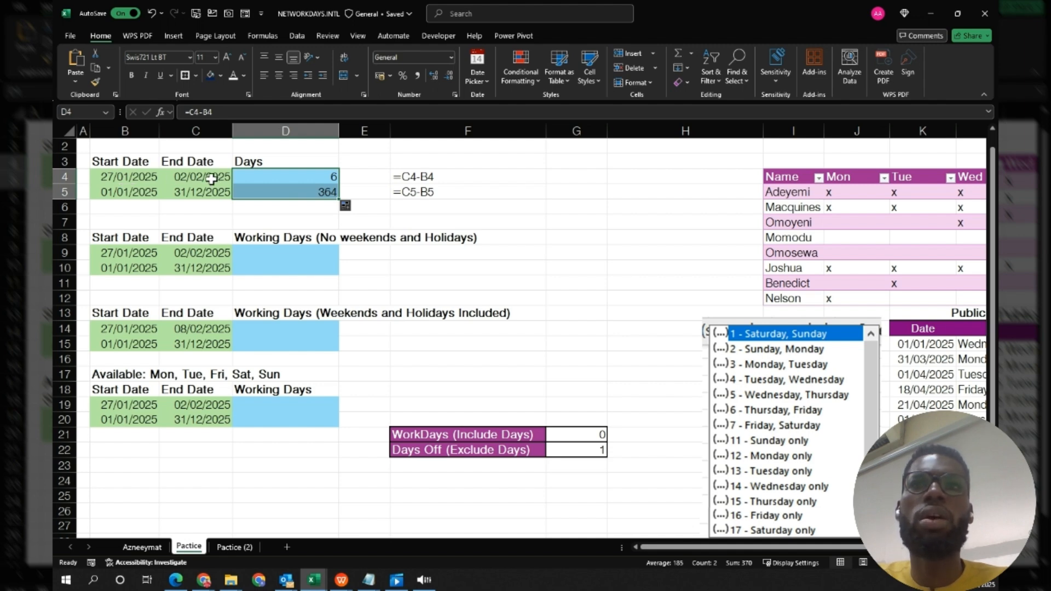
- Open the system calendar to check which weekdays the first date range covers, and close it again
left_click(293, 175)
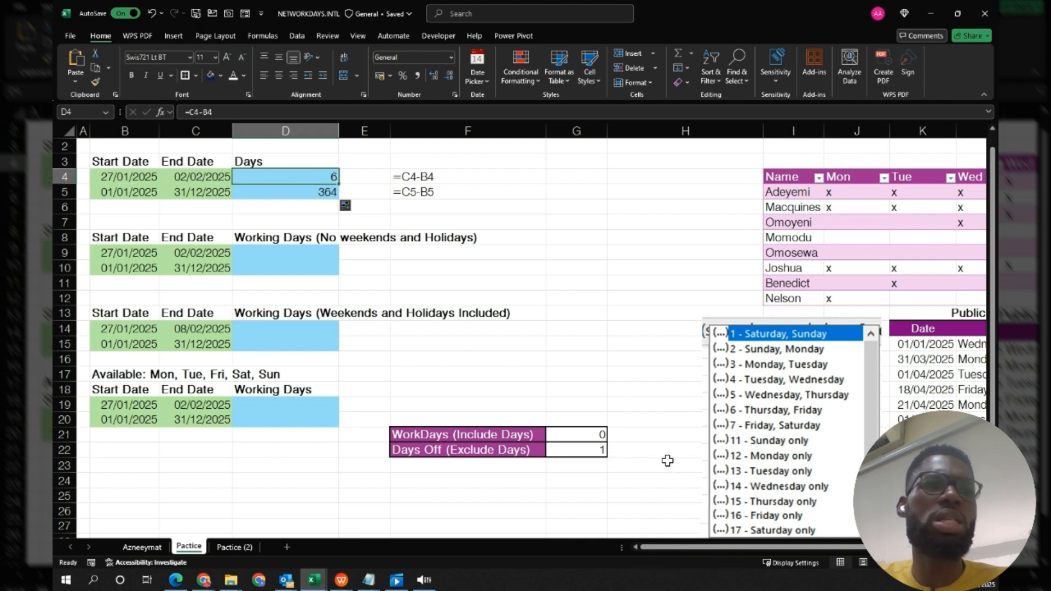
left_click(971, 583)
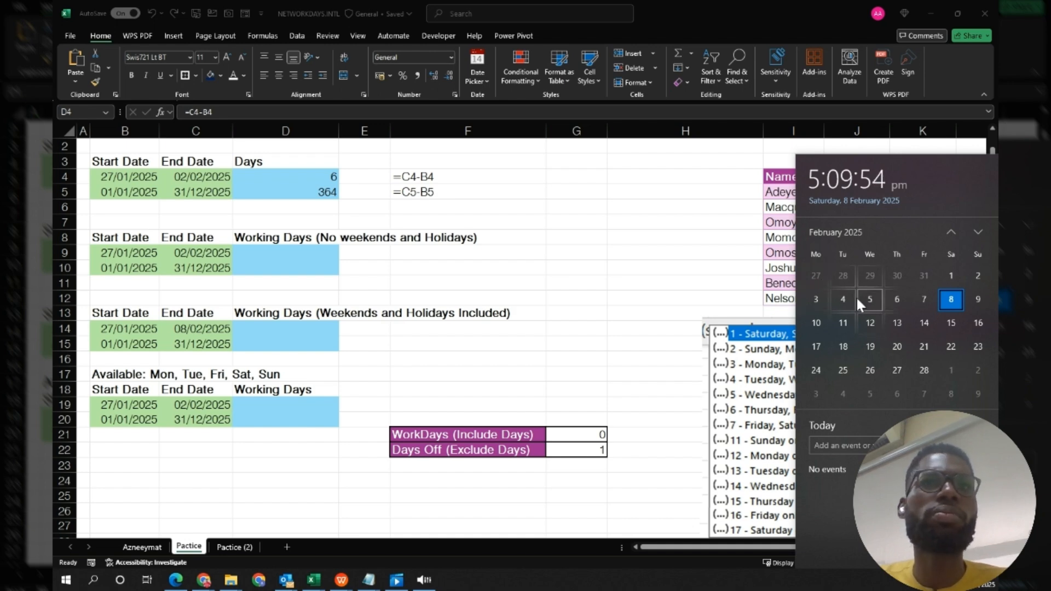
left_click(262, 253)
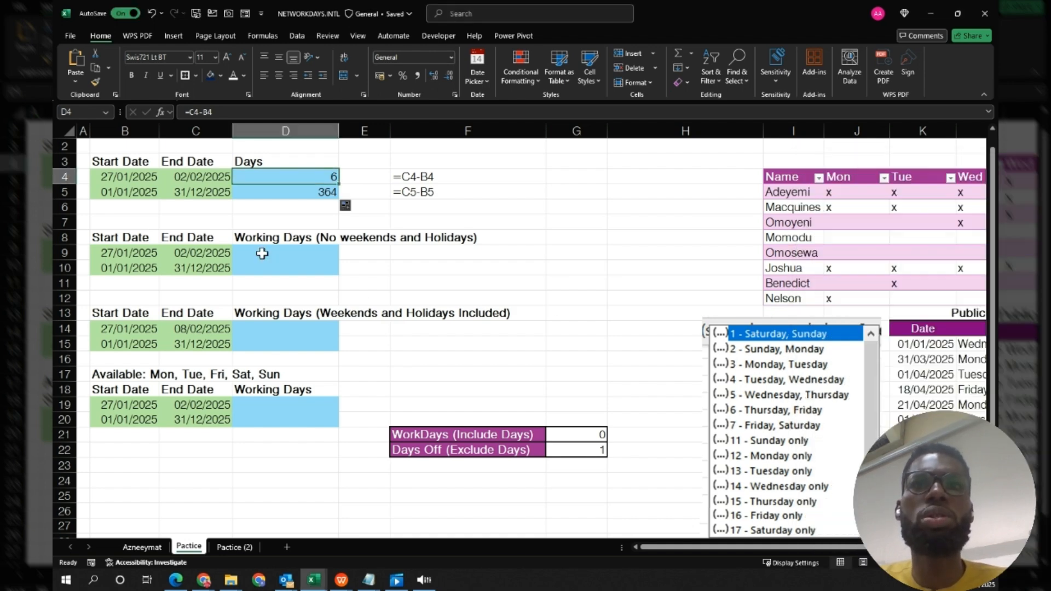
- Enter =NETWORKDAYS.INTL(B9,C9,1) in D9 to count working days with Saturday and Sunday as the weekend
left_click(262, 253)
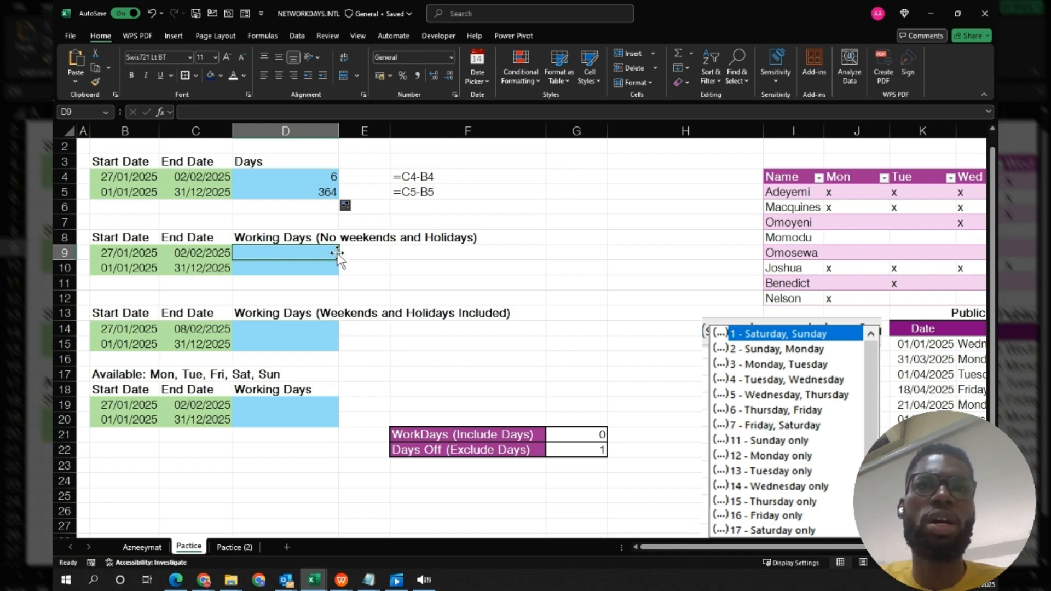
type("=net")
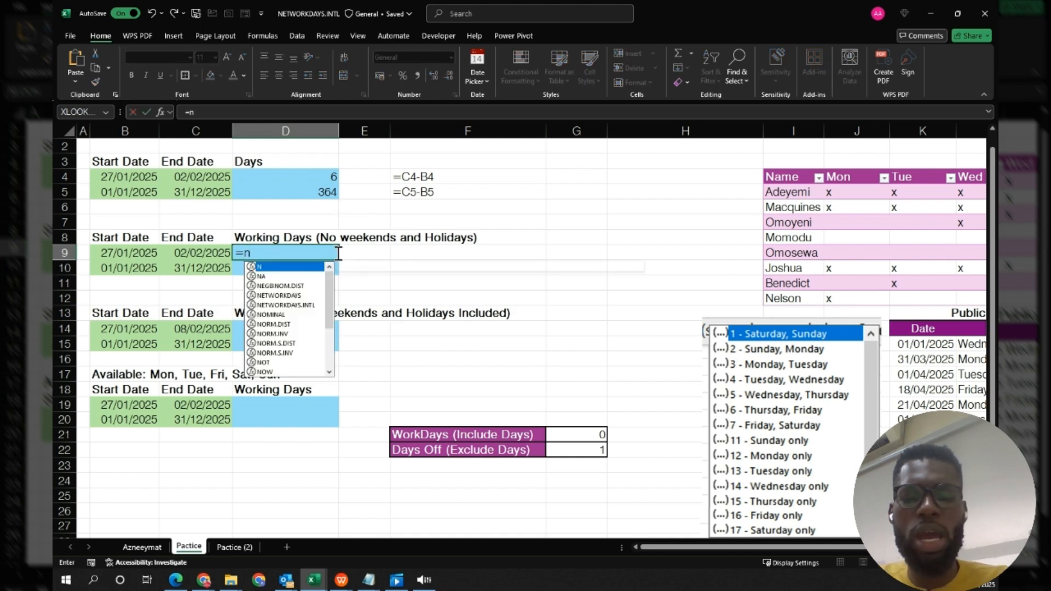
key("Down")
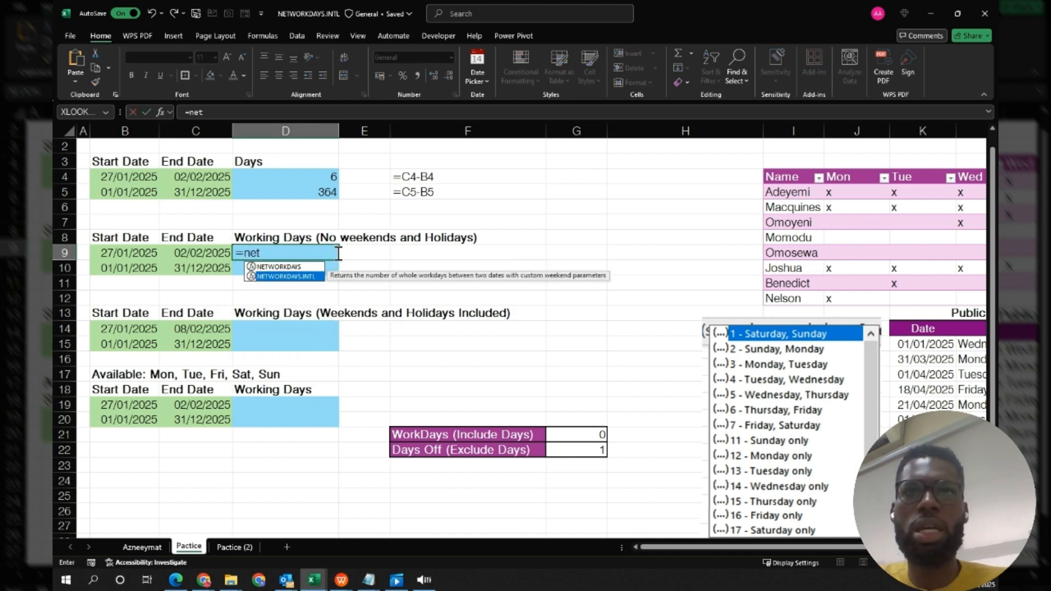
key("Tab")
left_click(133, 255)
type(",")
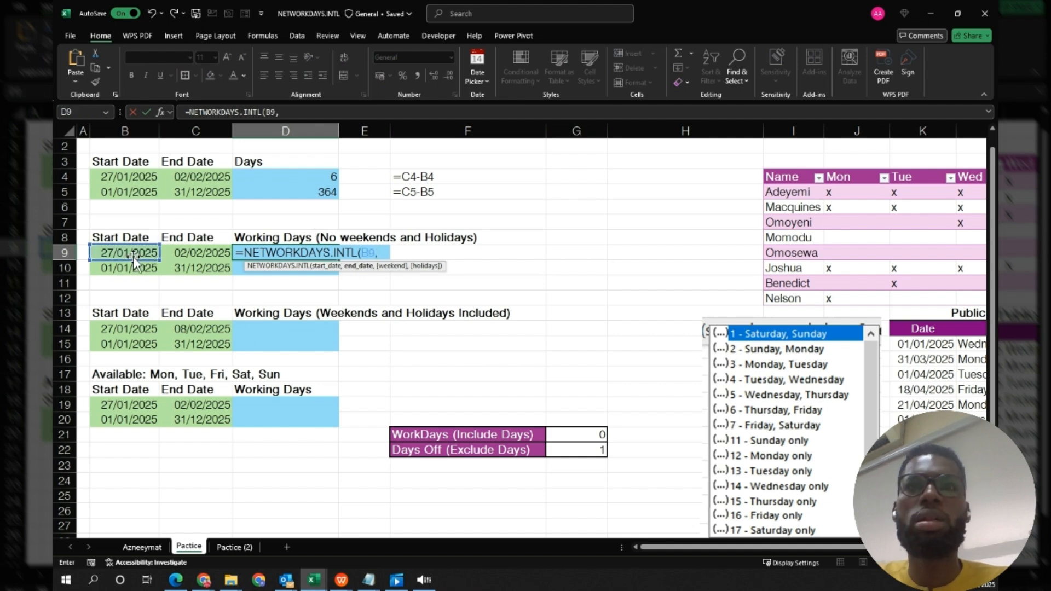
left_click(208, 253)
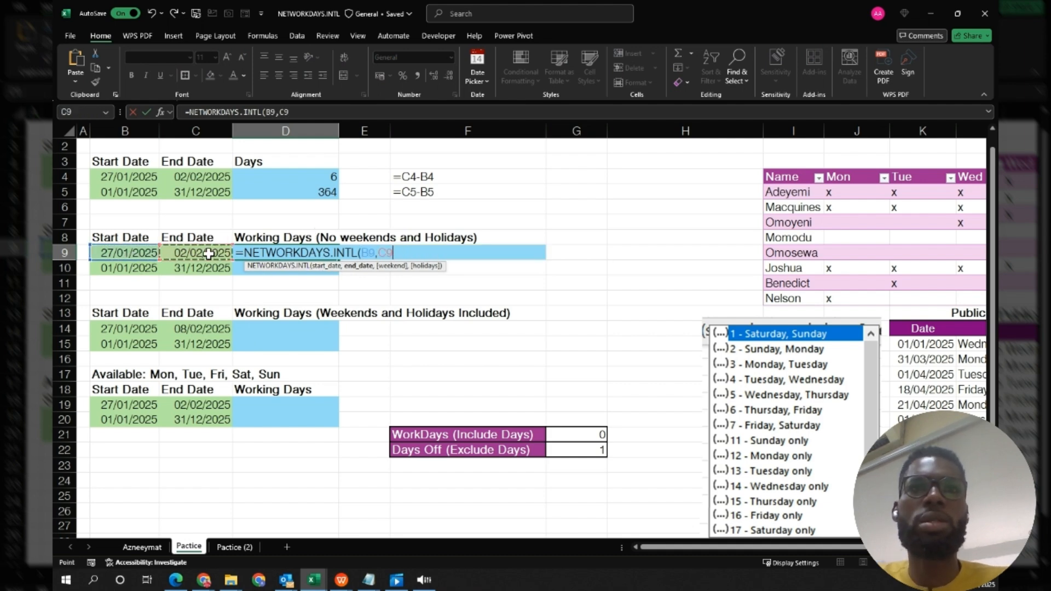
type(",")
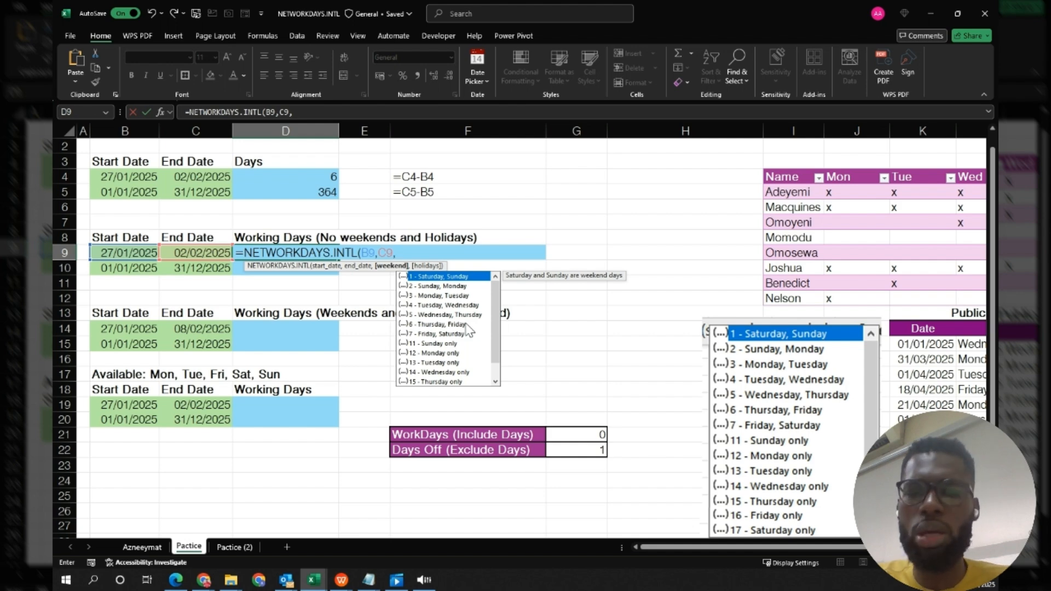
type("1")
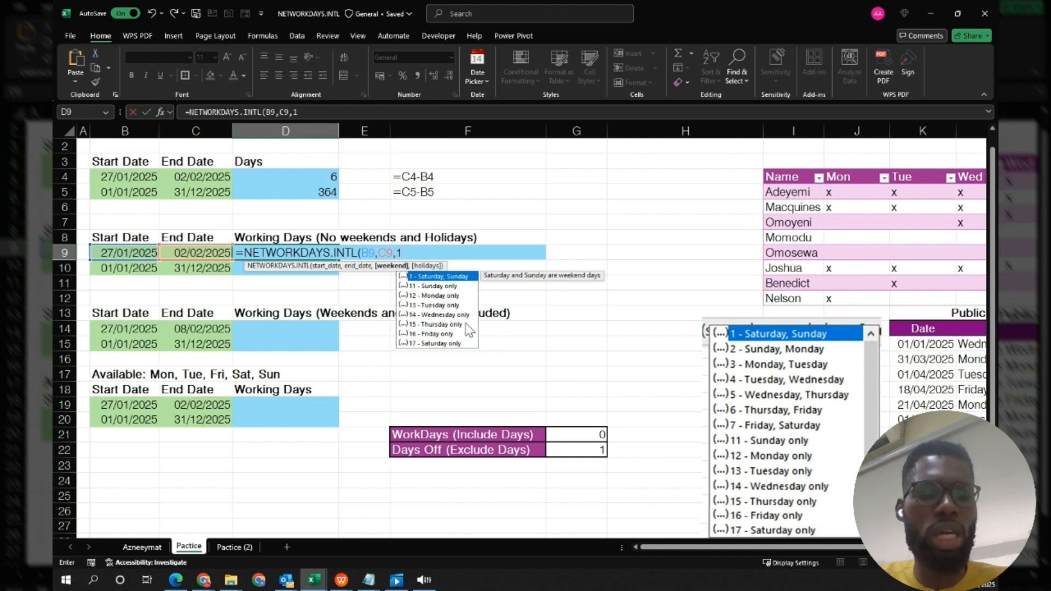
key("ctrl+Return")
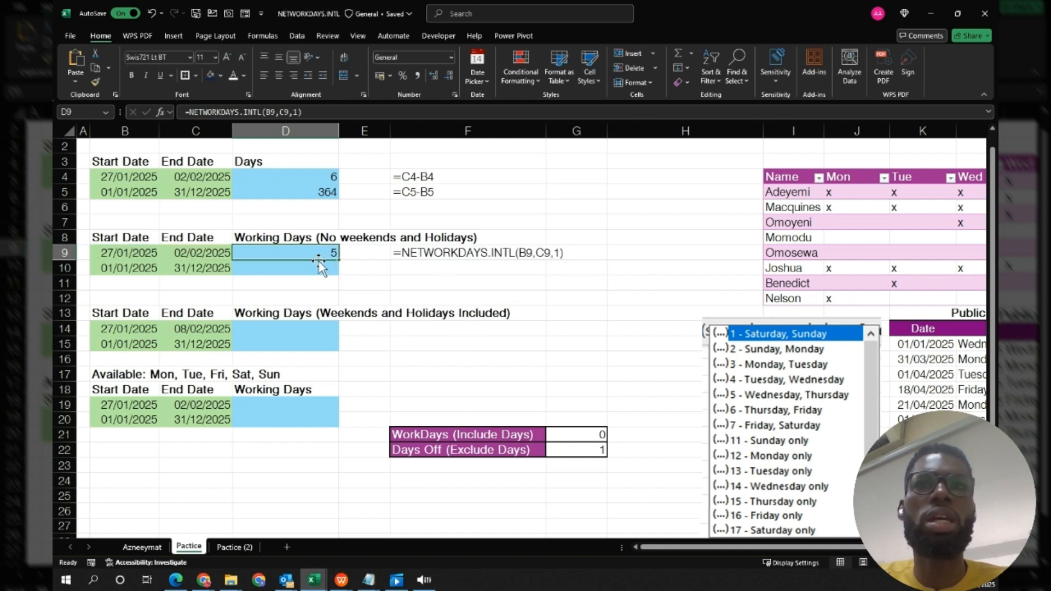
- Remove the weekend argument from D9 so it reads =NETWORKDAYS.INTL(B9,C9), and fill the formula down to D10
double_click(317, 258)
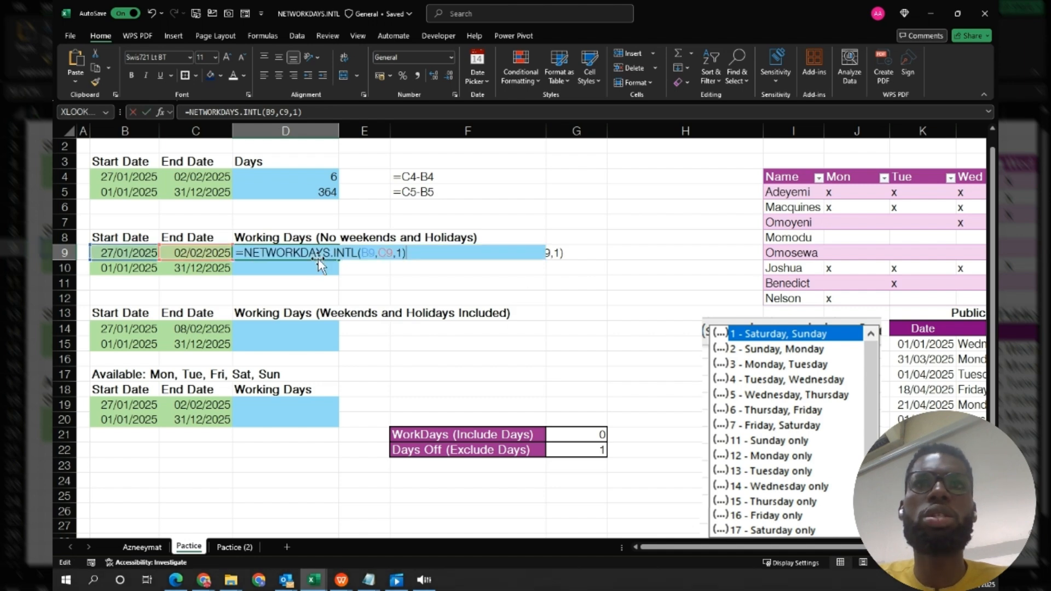
left_click(299, 115)
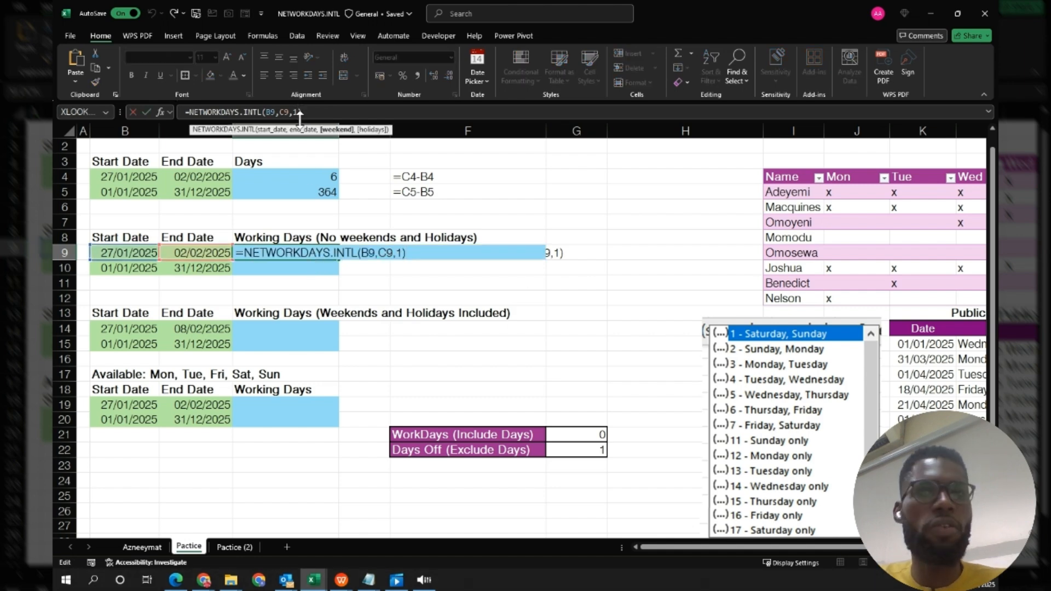
key("BackSpace")
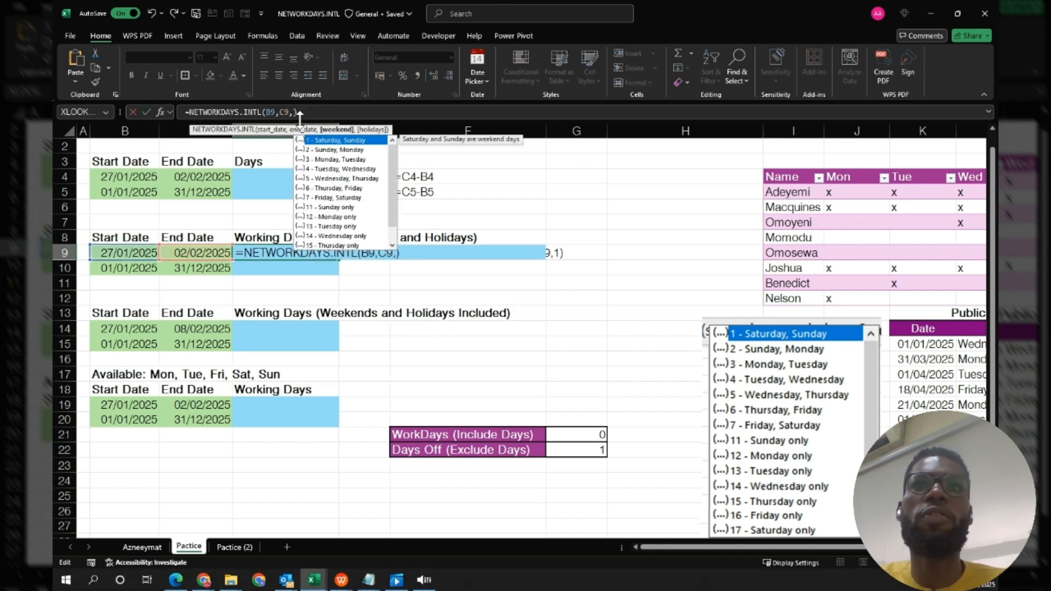
key("BackSpace")
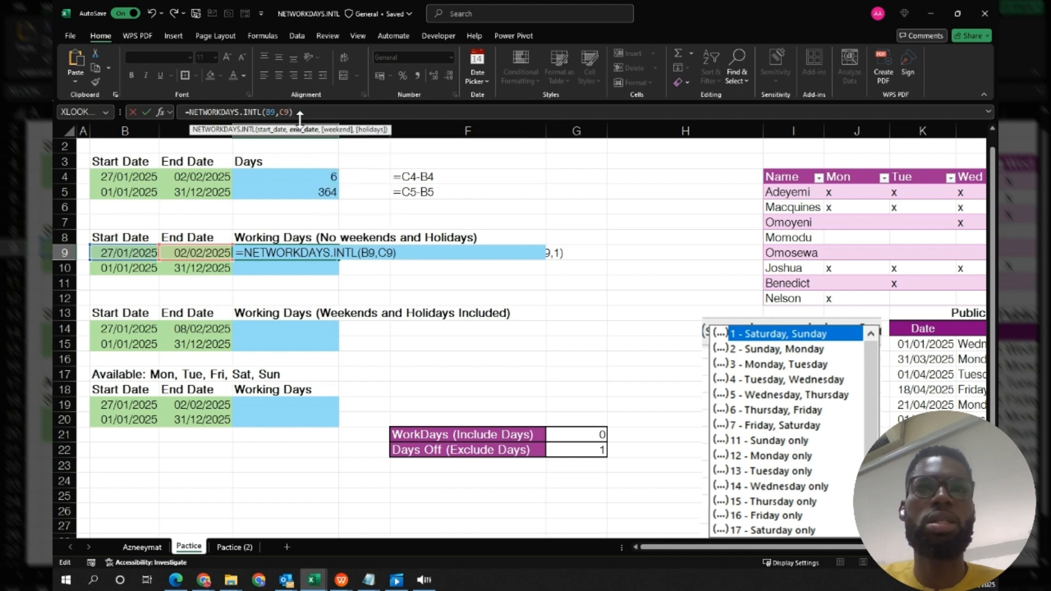
key("ctrl+Return")
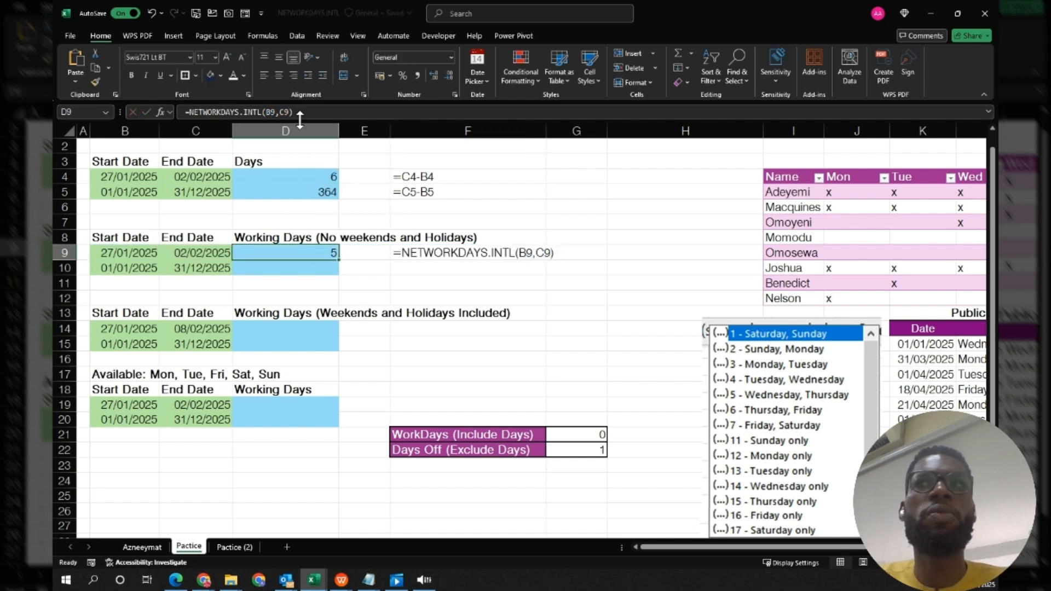
left_click_drag(340, 260, 335, 275)
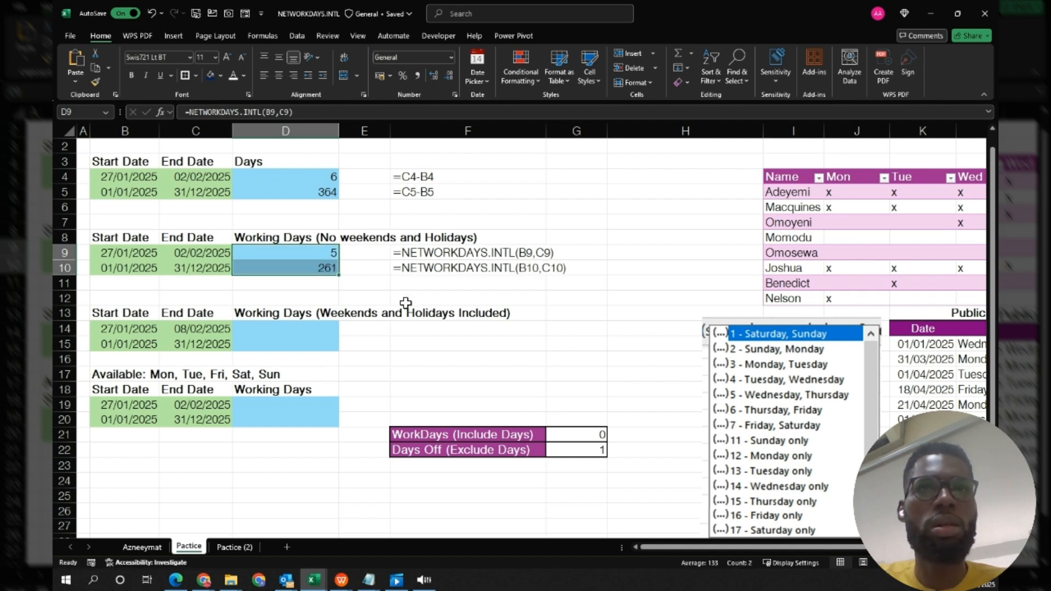
left_click(316, 250)
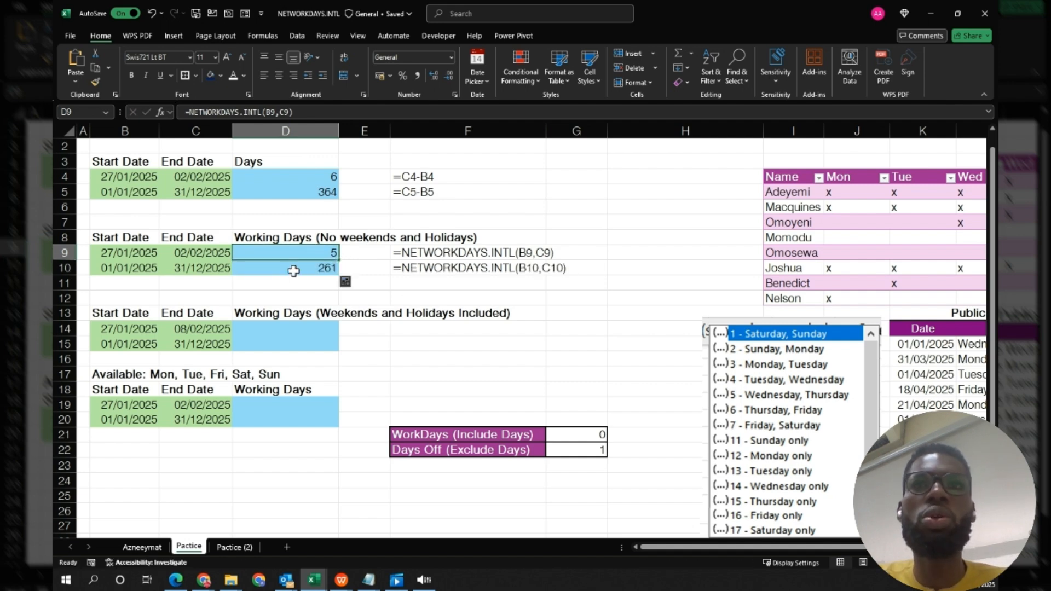
left_click(133, 272)
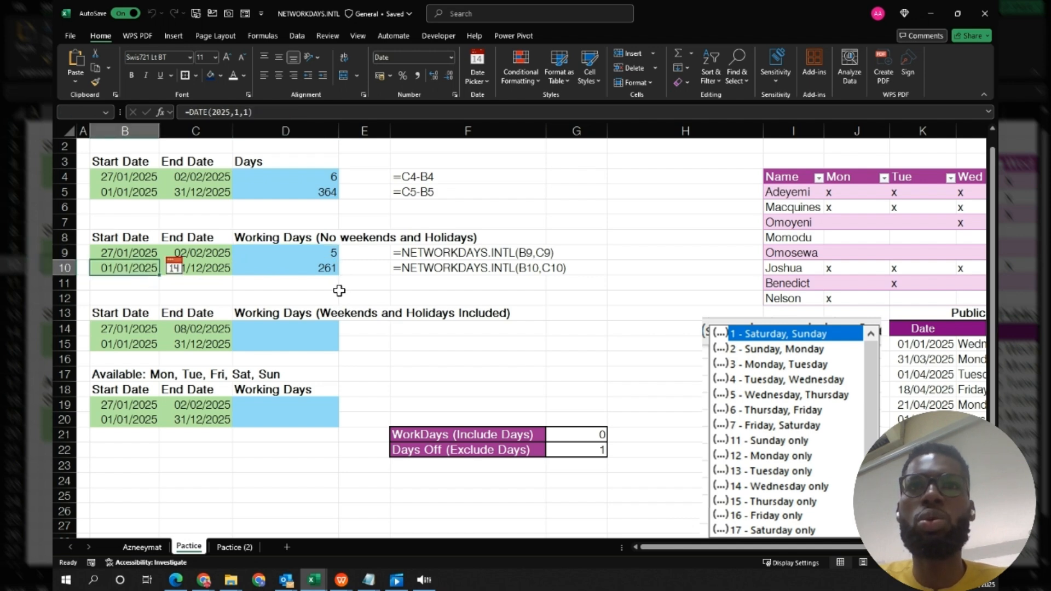
left_click(323, 267)
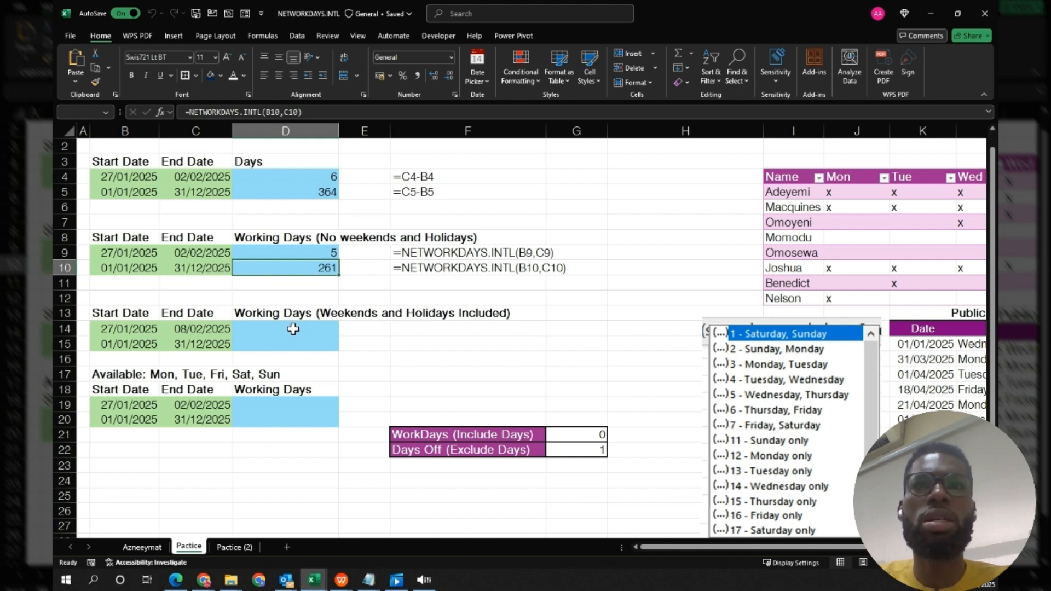
- Start a NETWORKDAYS.INTL formula in D14 with B14 as the start date and C14 as the end date
left_click(260, 326)
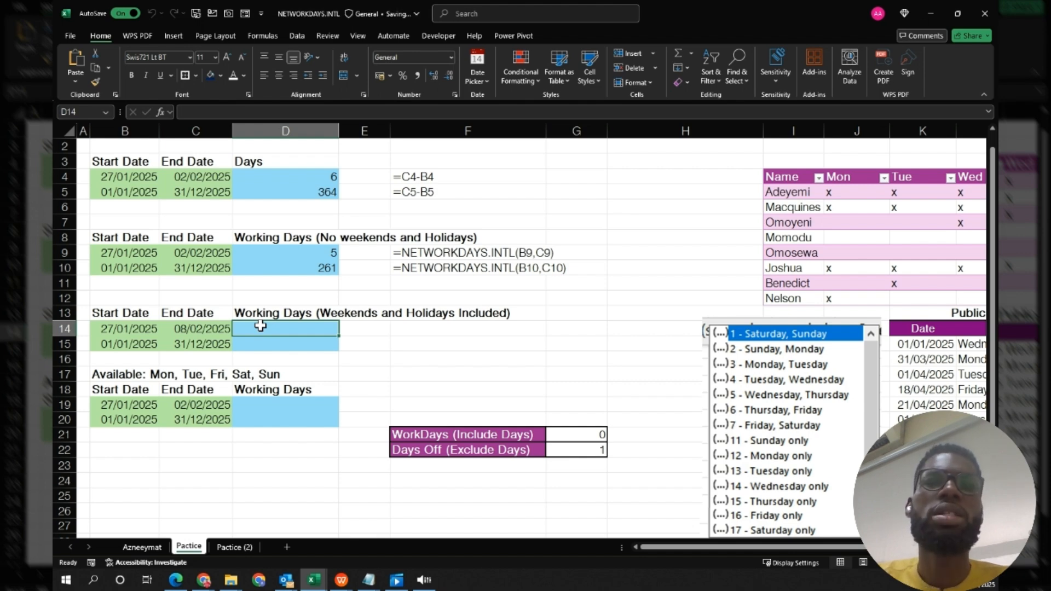
type("=net")
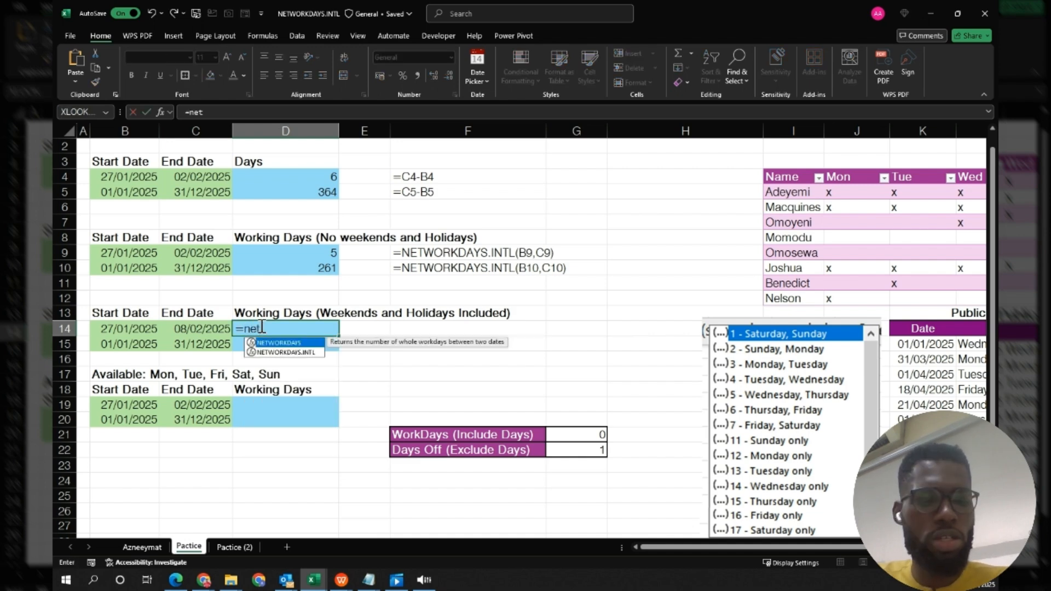
key("Down")
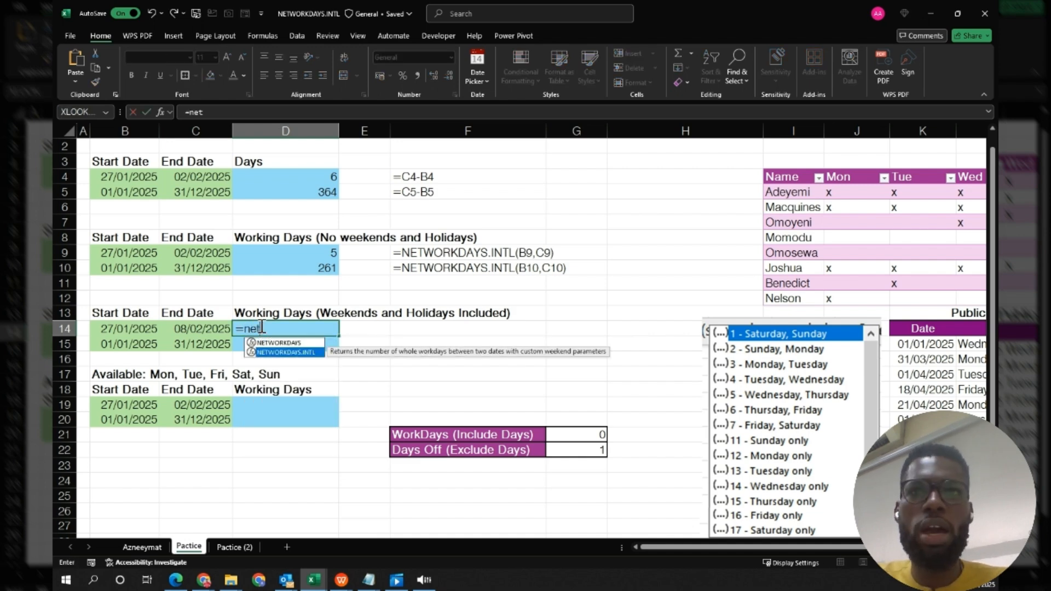
key("Tab")
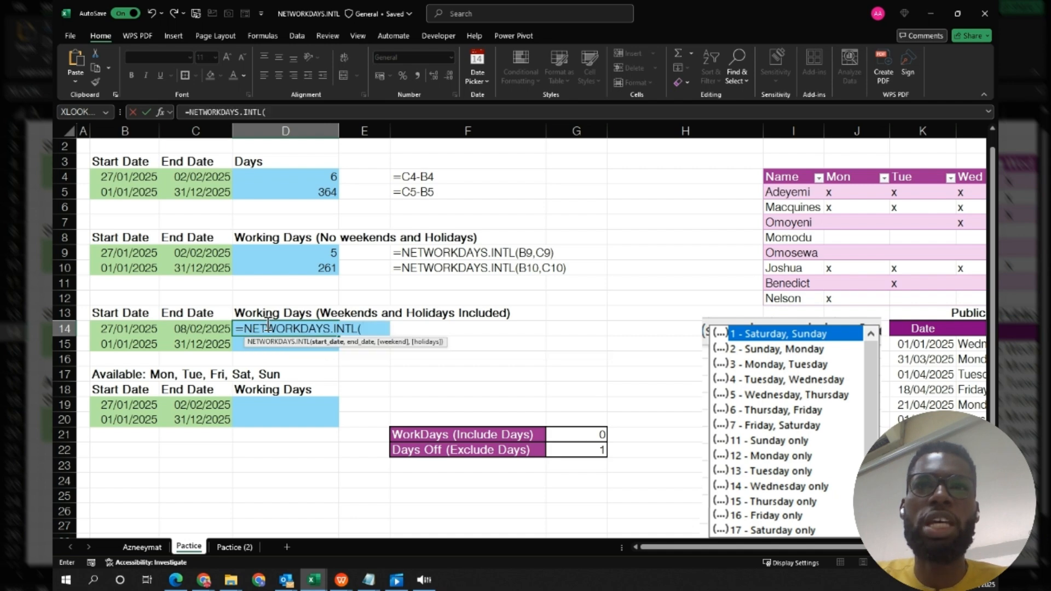
left_click(199, 328)
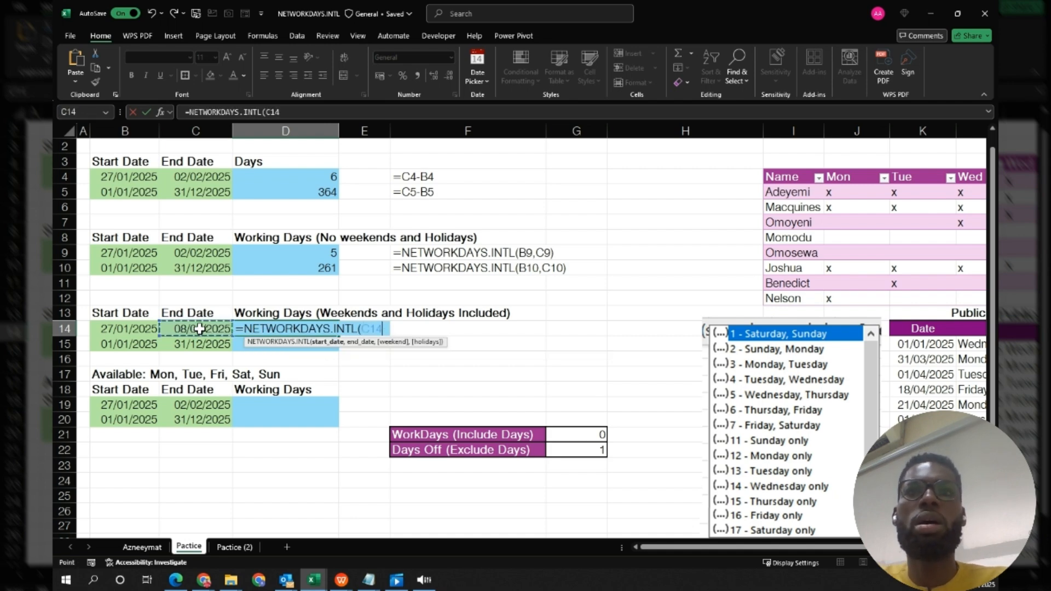
left_click(131, 330)
type(",")
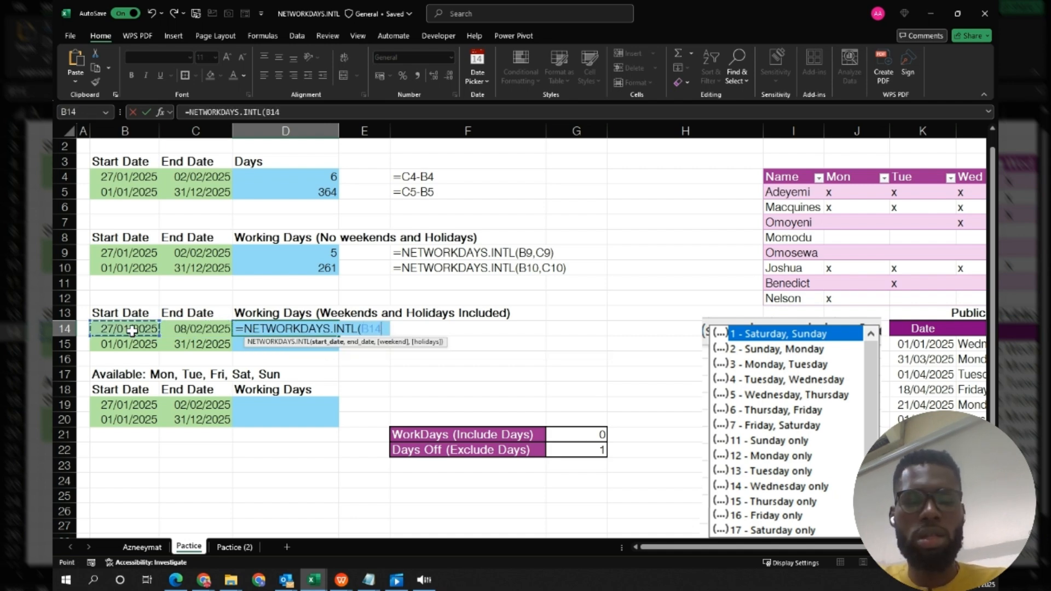
left_click(196, 331)
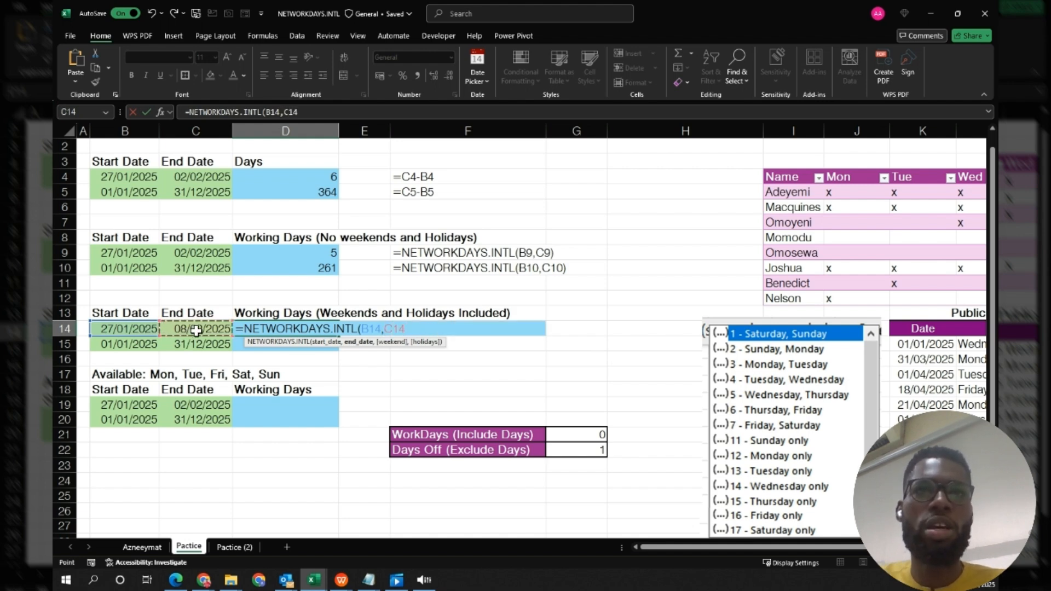
- Complete the D14 formula with weekend argument 1 and the public holiday dates $K$15:$K$27 as an absolute holidays range
type(",")
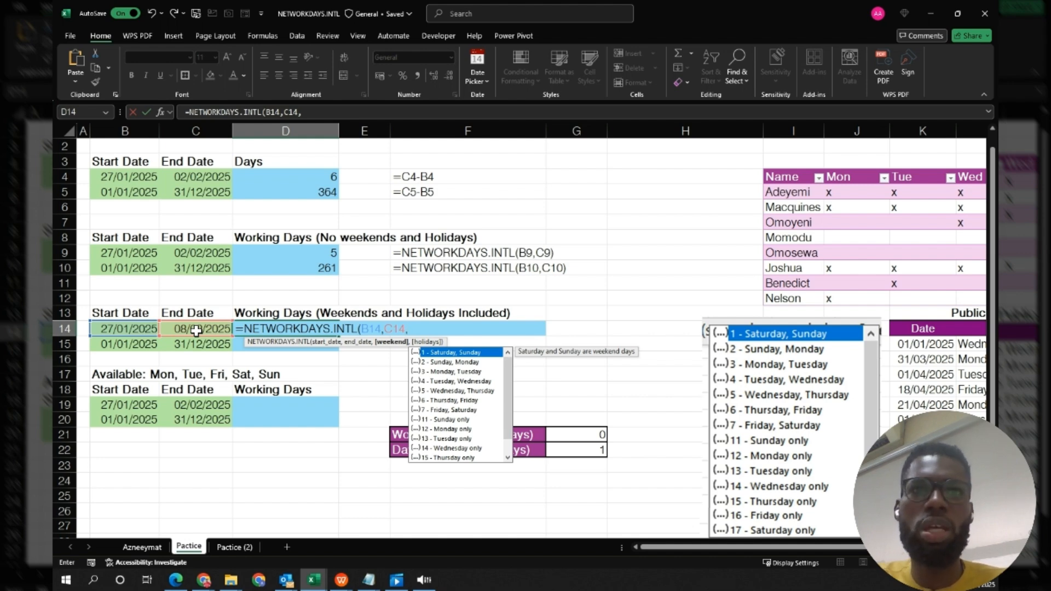
type("1")
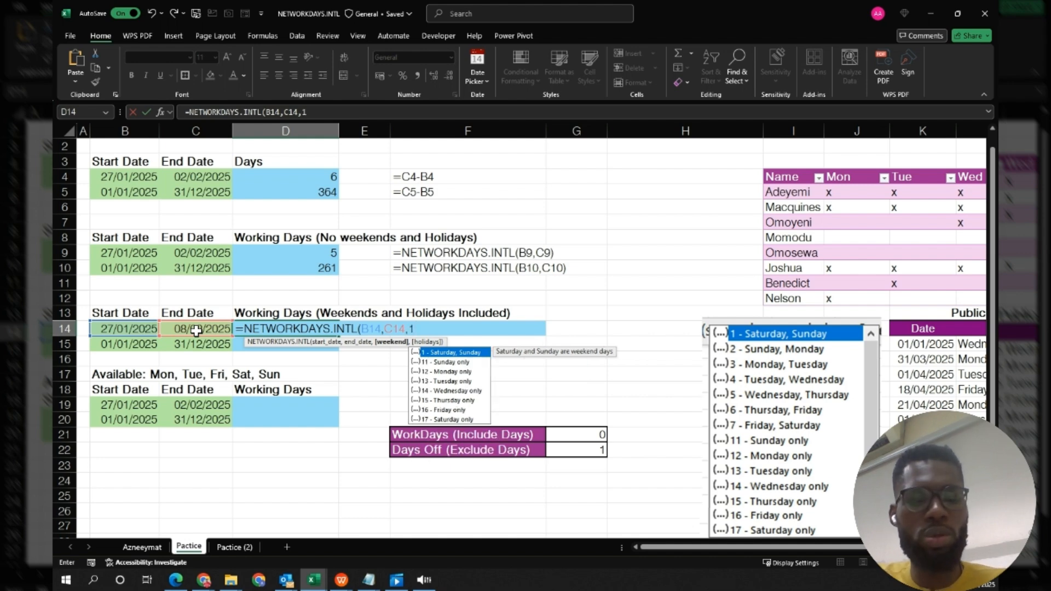
type(",")
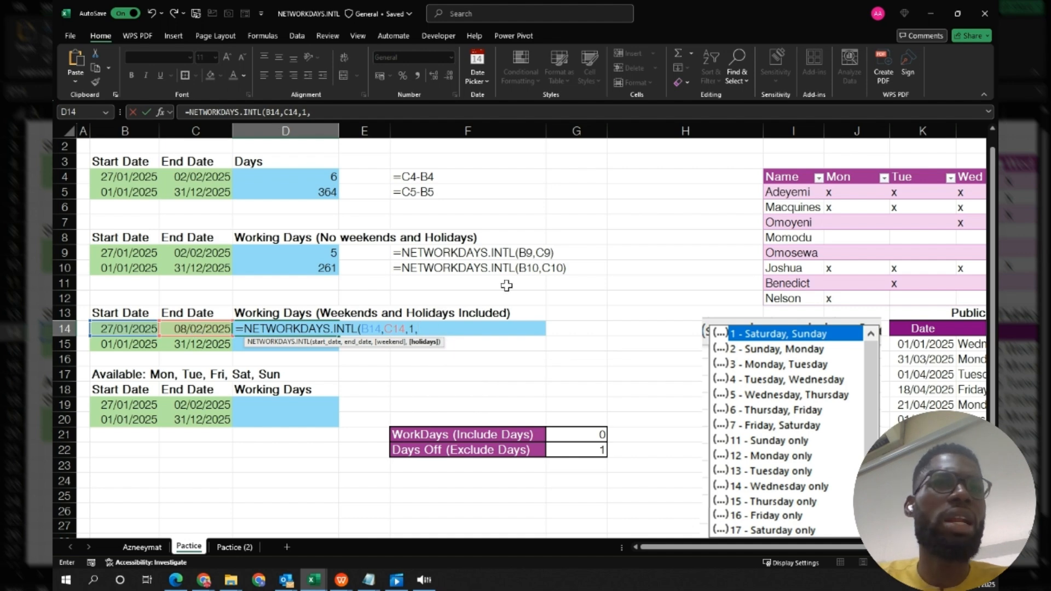
scroll(841, 547, "right", 3)
left_click_drag(751, 345, 773, 486)
key("F4")
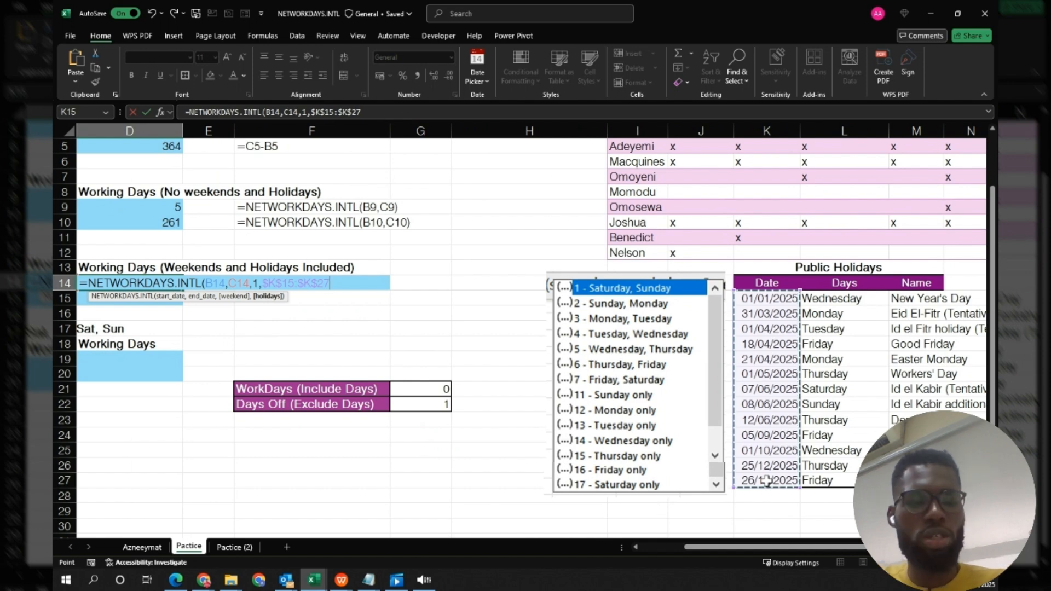
type(")")
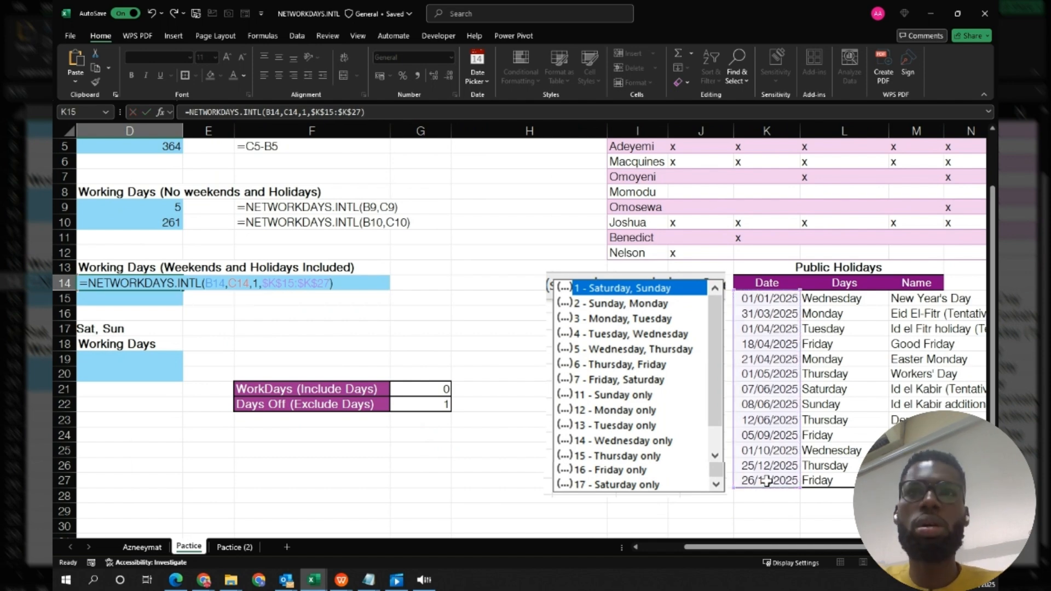
key("ctrl+Return")
scroll(402, 354, "left", 2)
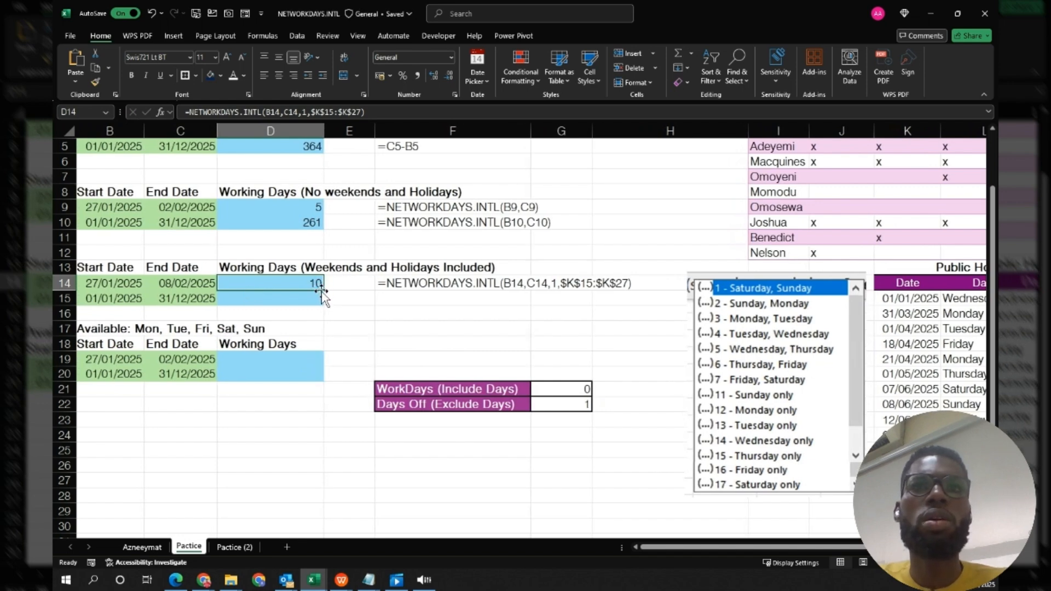
- Fill the D14 working-days formula down to D15 and check it against the public holidays table
key("shift+Down")
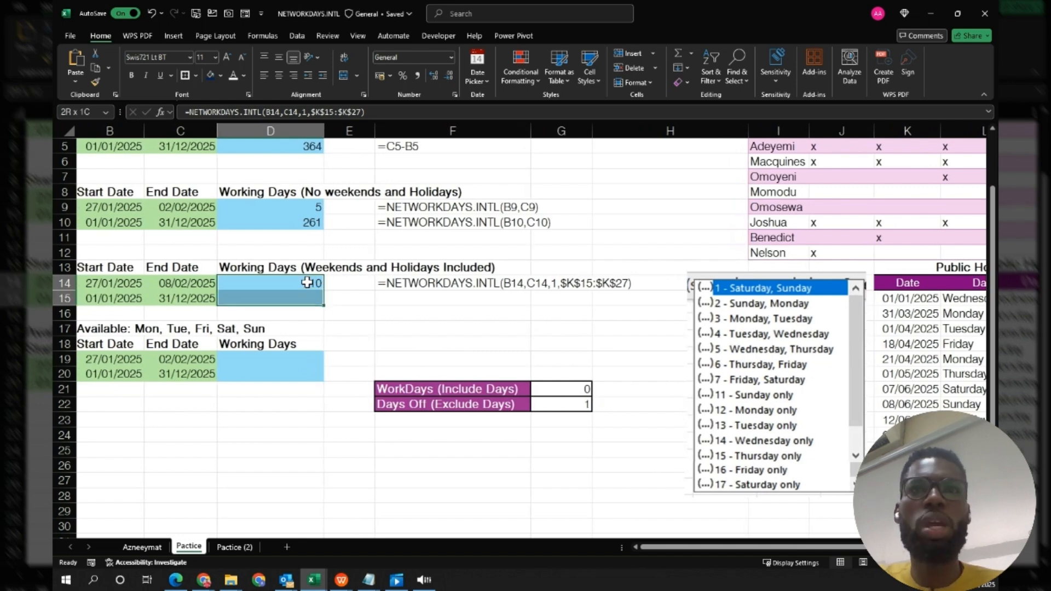
key("F2")
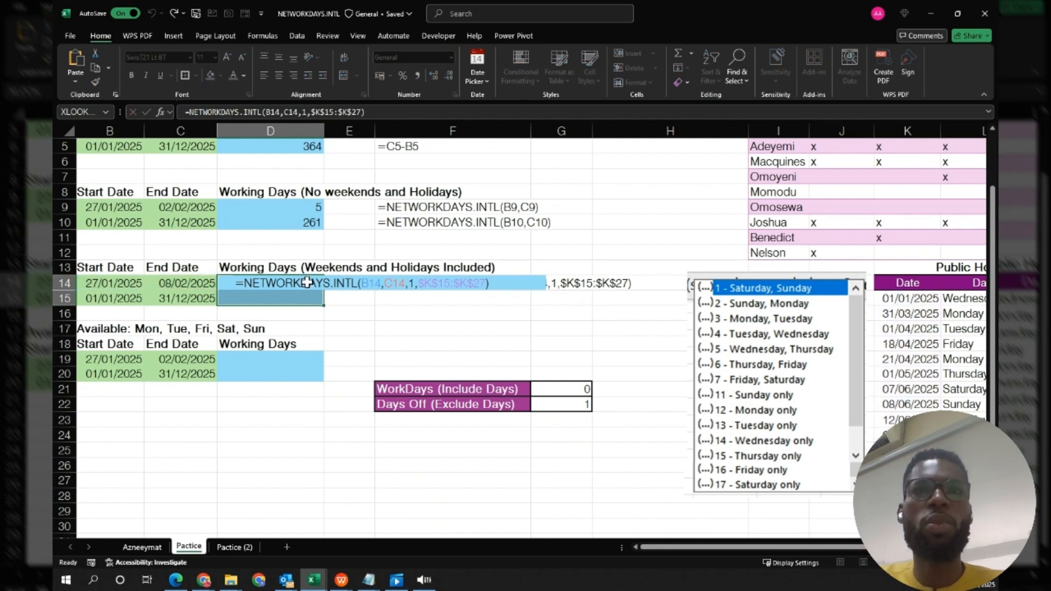
key("ctrl+Return")
scroll(383, 301, "left", 1)
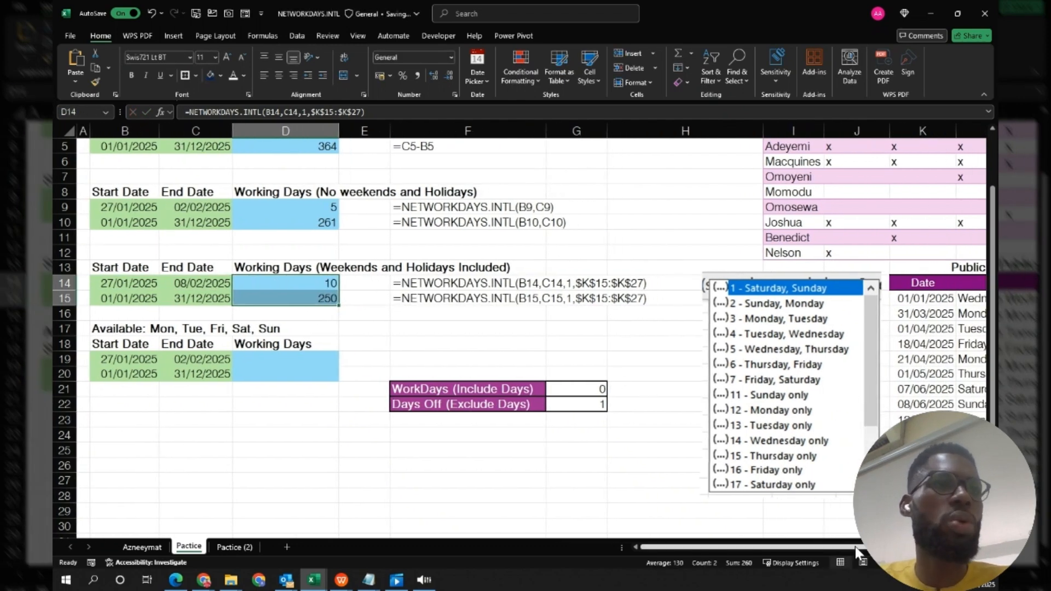
scroll(618, 381, "right", 3)
scroll(525, 329, "left", 1)
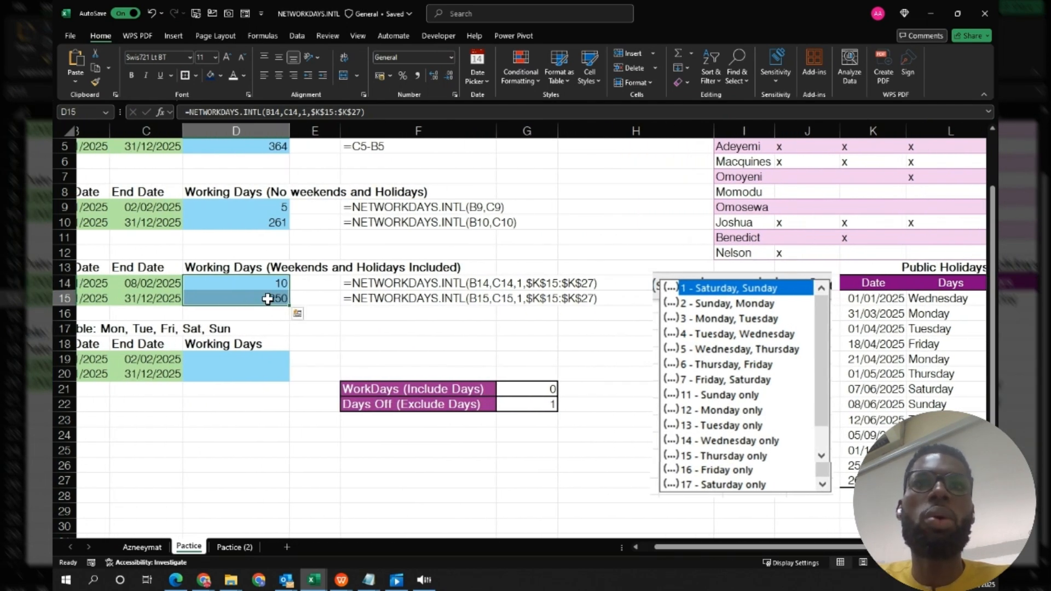
left_click(267, 299)
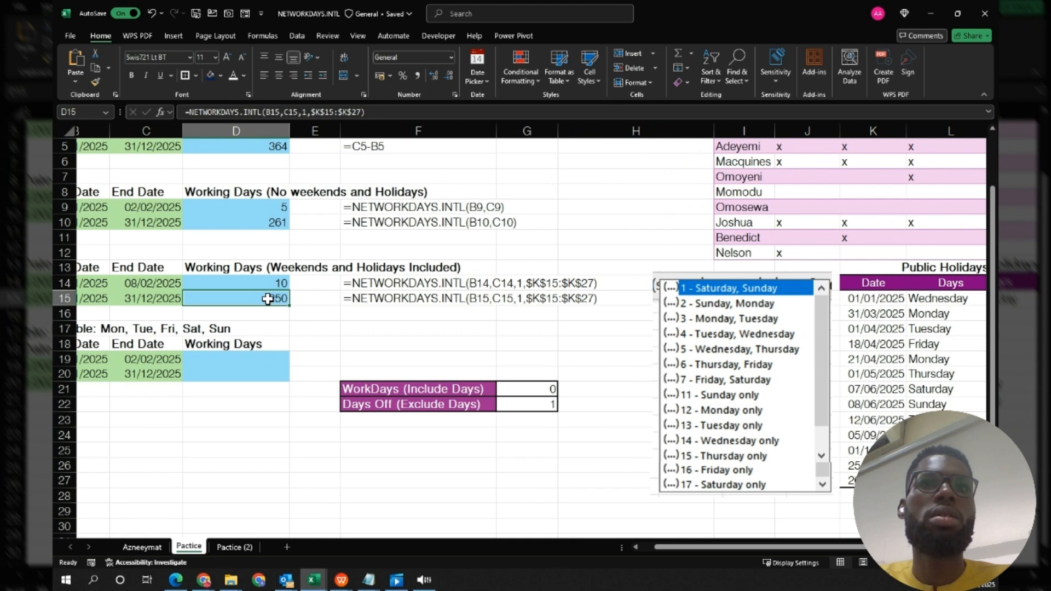
scroll(268, 298, "left", 1)
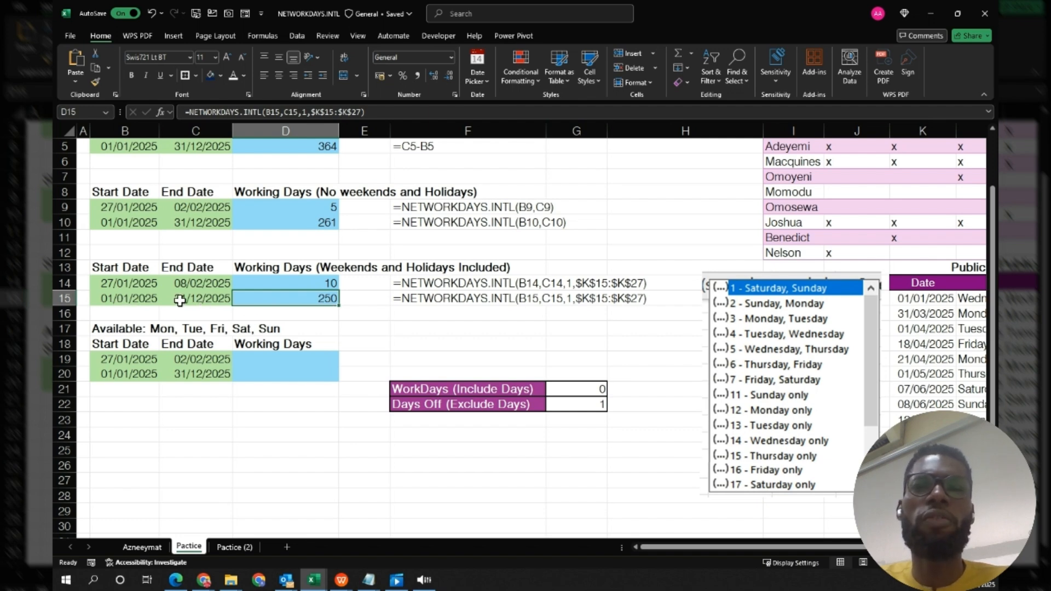
- Start a NETWORKDAYS.INTL formula in D19 with B19 as the start date and C19 as the end date
left_click(263, 360)
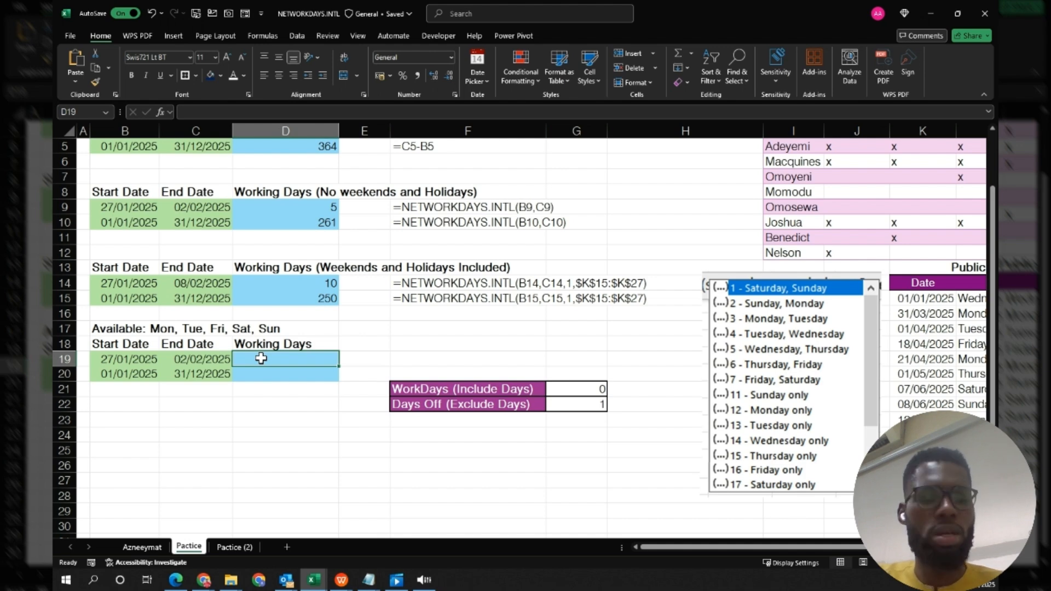
type("=")
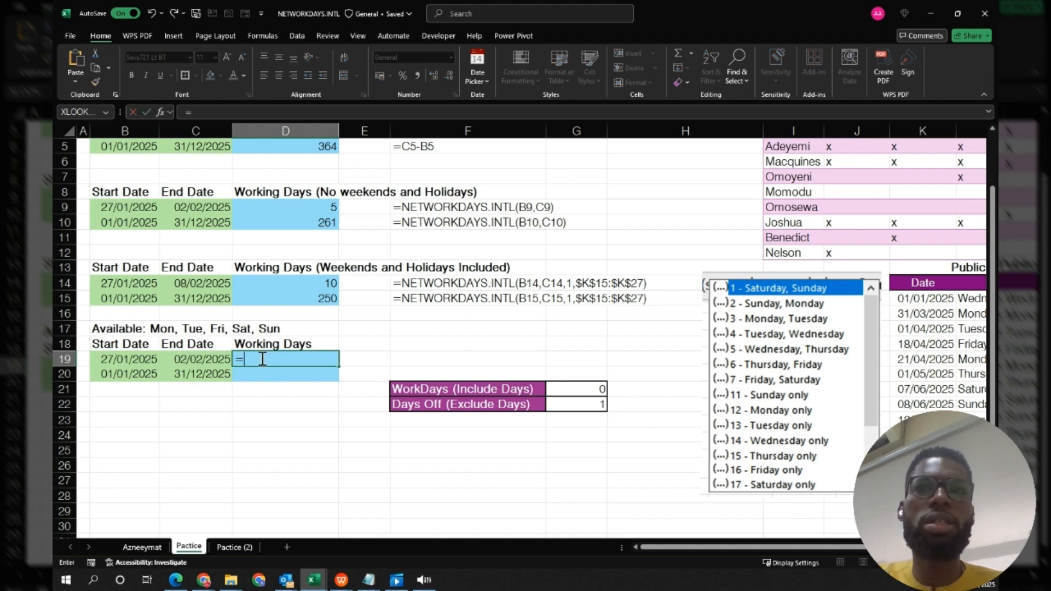
type("ne")
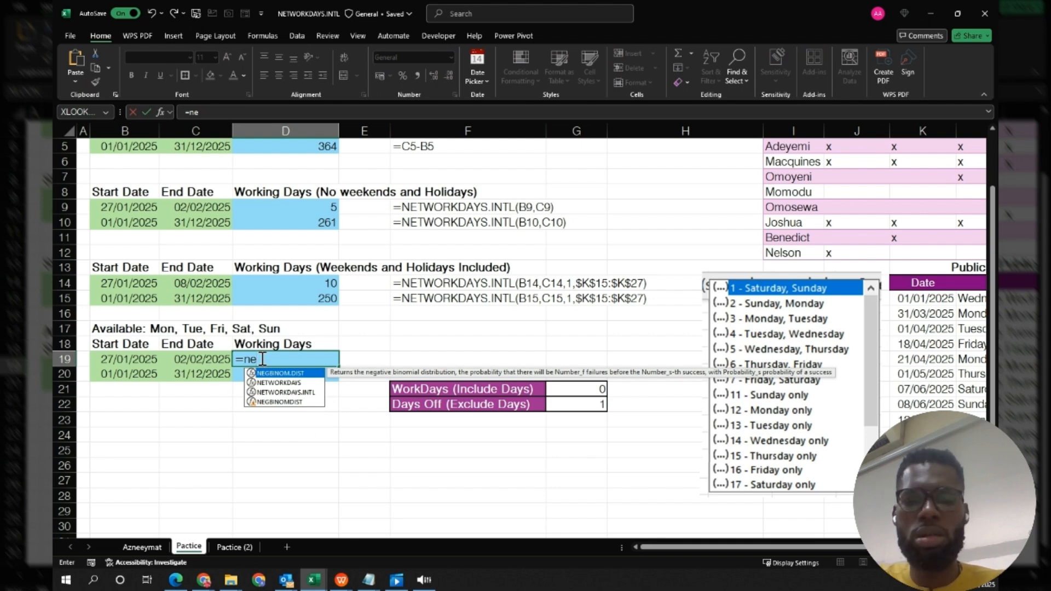
type("tw")
key("Down")
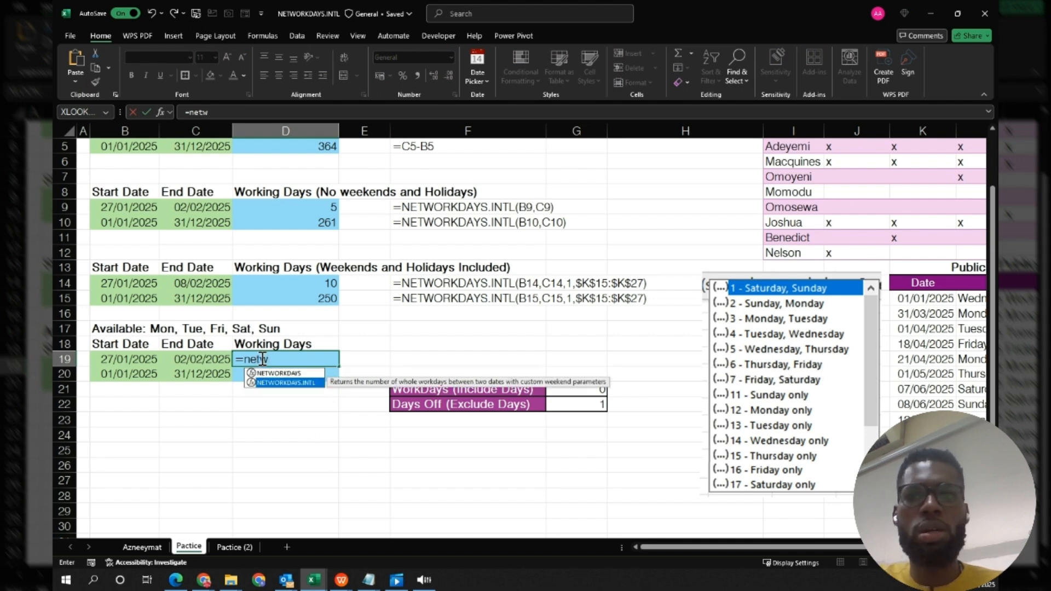
key("Tab")
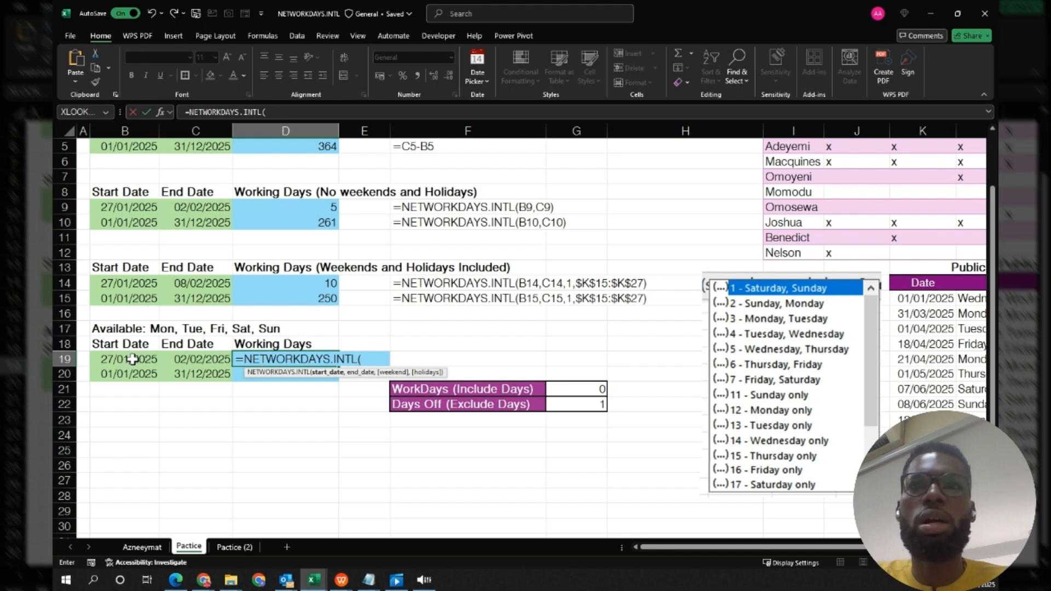
scroll(126, 363, "up", 1)
left_click(129, 406)
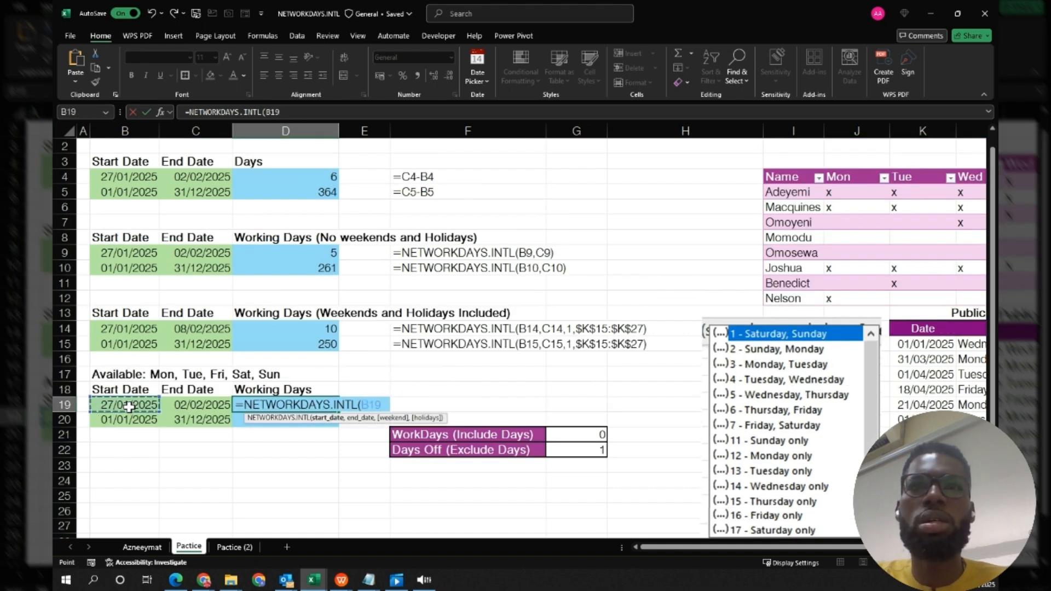
type(",")
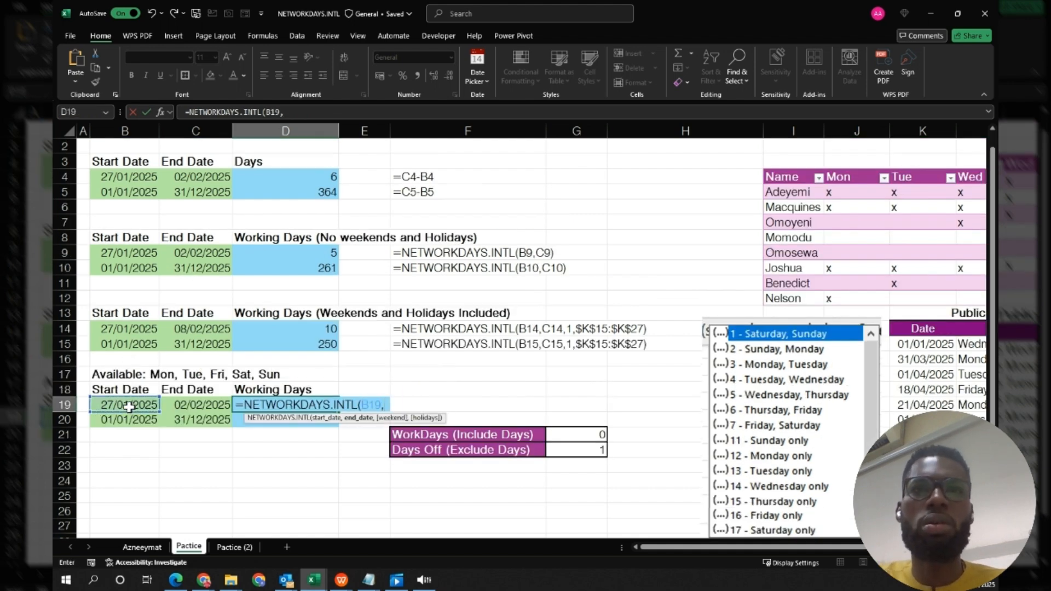
left_click(208, 415)
- Complete the D19 formula with the weekend string "0011000", excluding Wednesday and Thursday, and the absolute holidays range $K$15:$K$27
type(",")
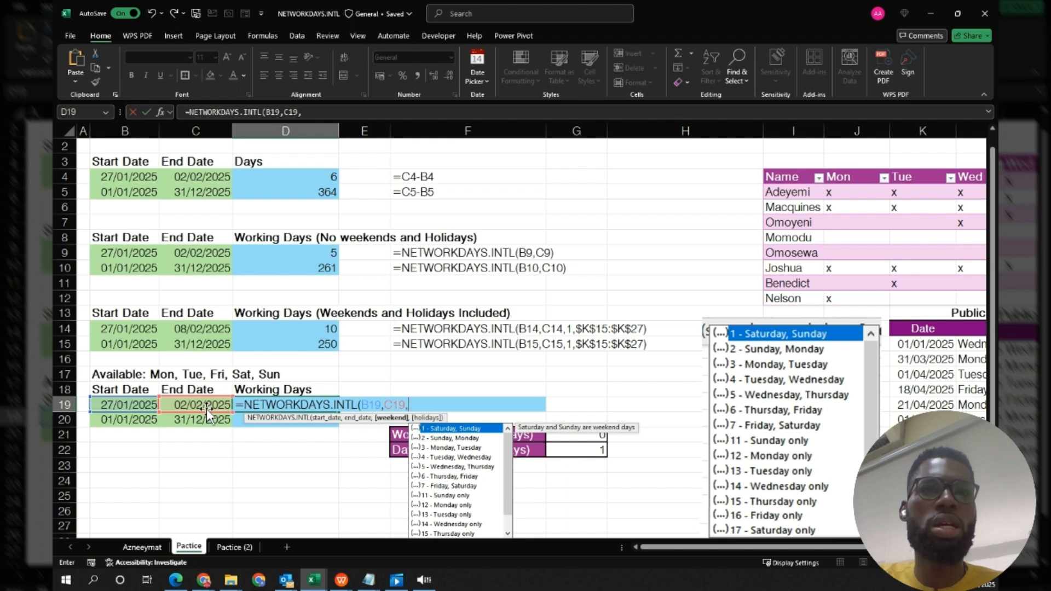
type("\"")
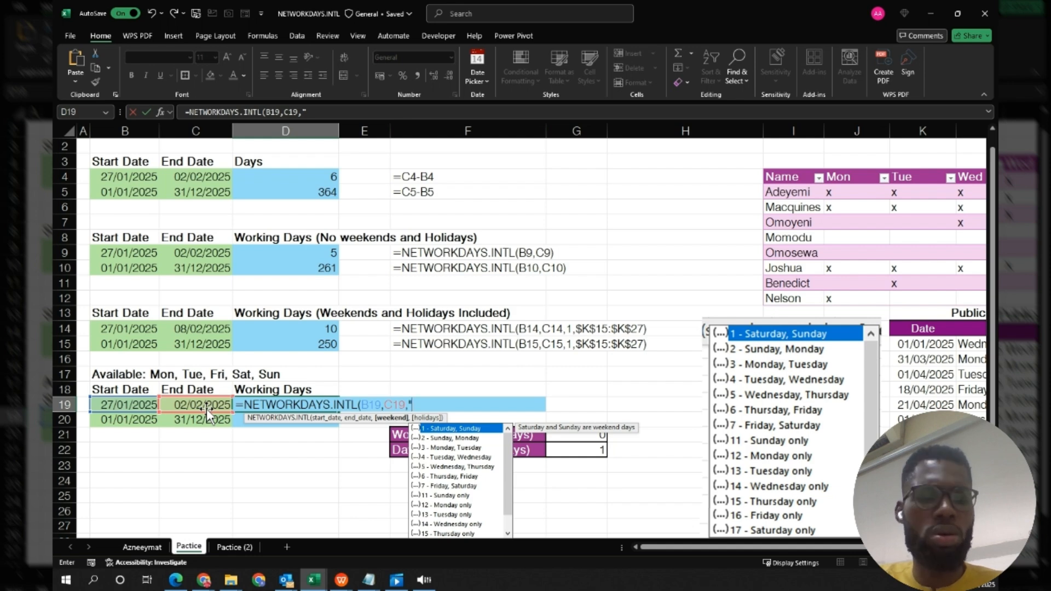
type("00")
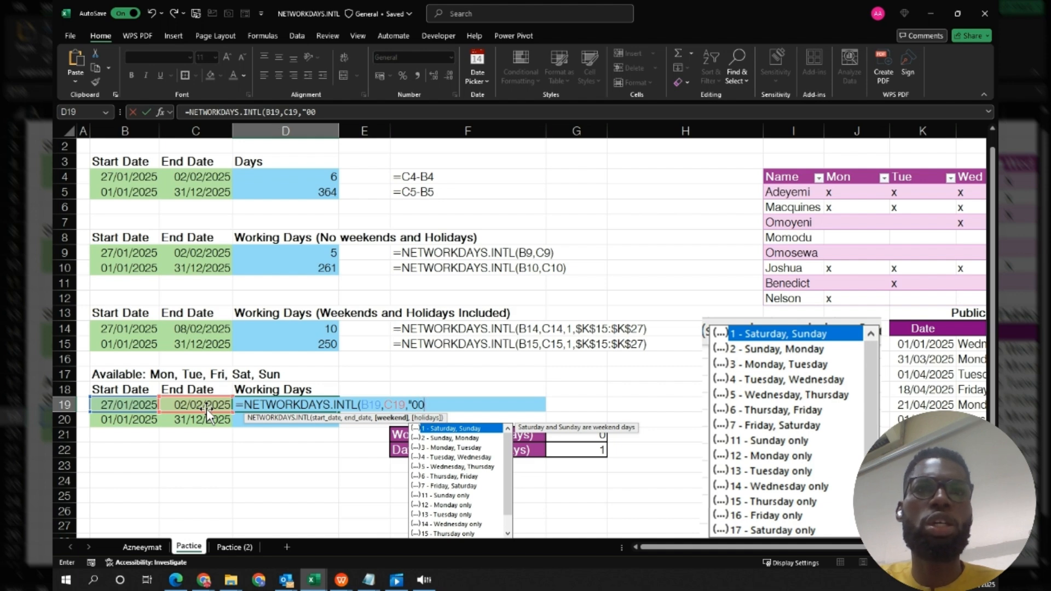
type("1")
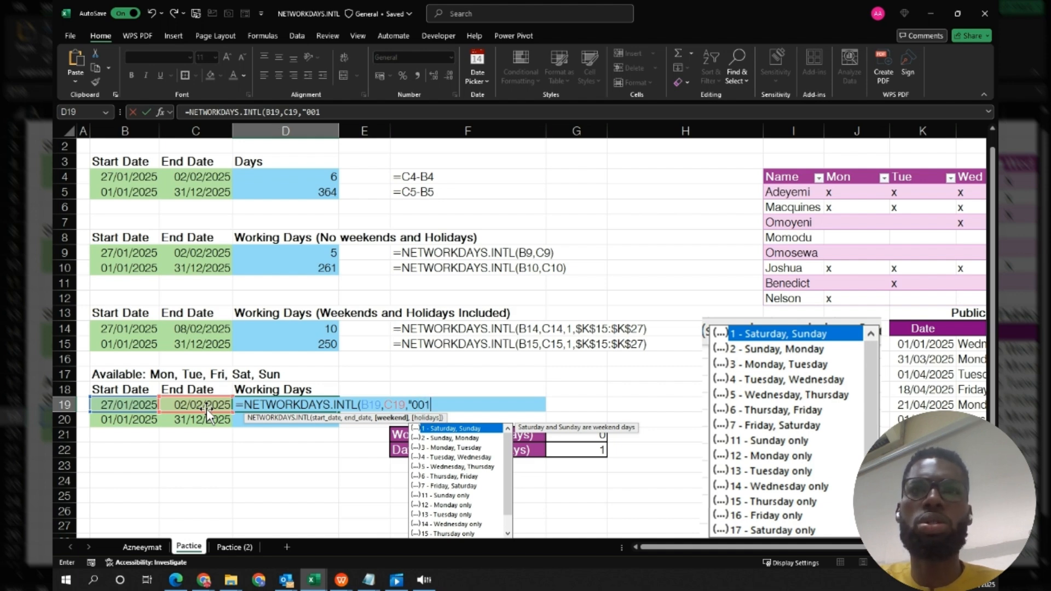
type("100")
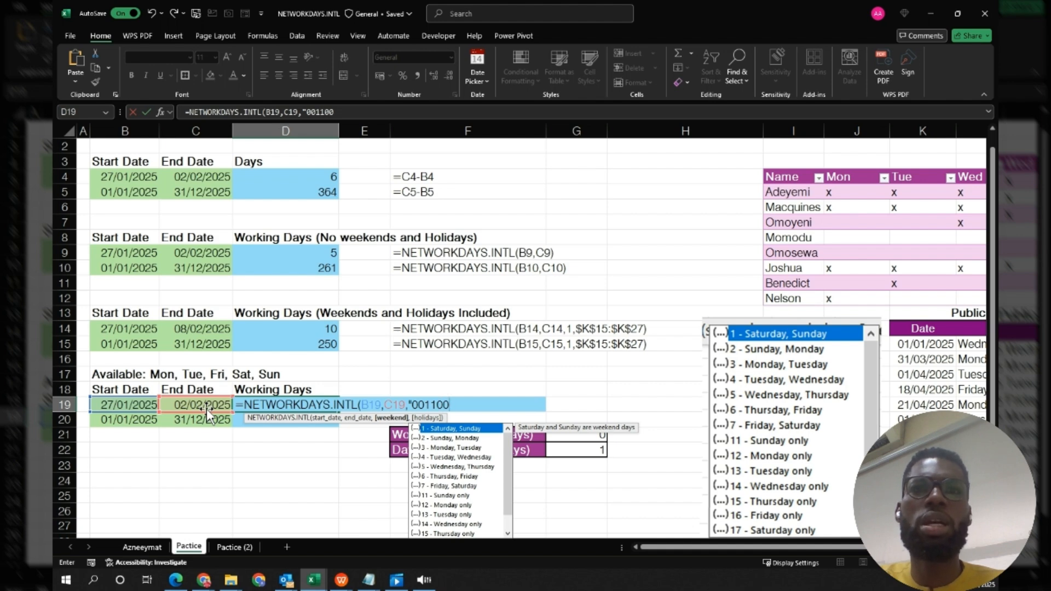
type("0\"")
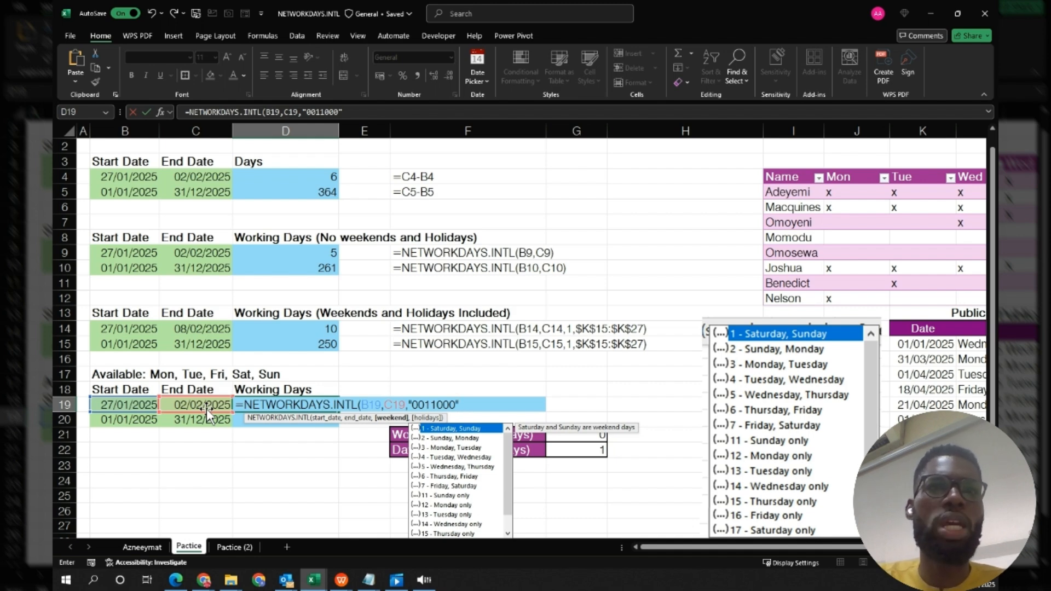
type(",")
left_click_drag(925, 345, 925, 525)
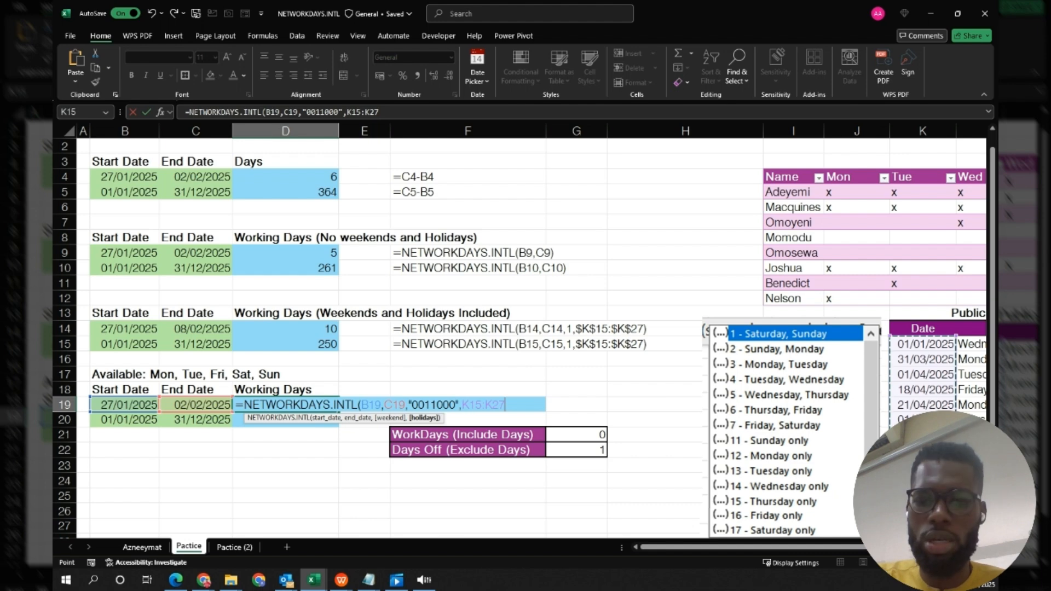
key("F4")
type(")")
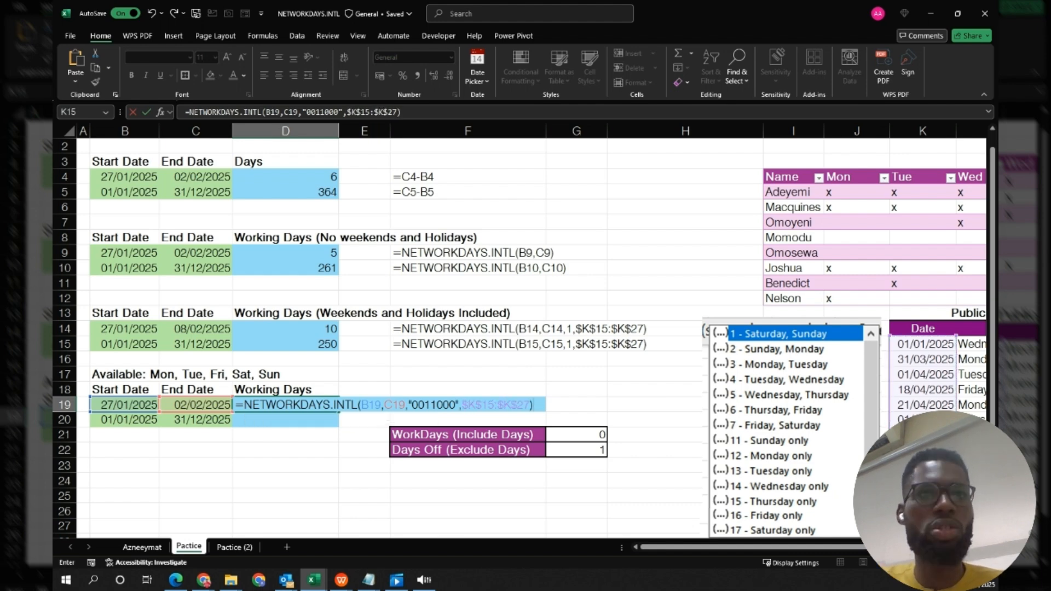
key("ctrl+Return")
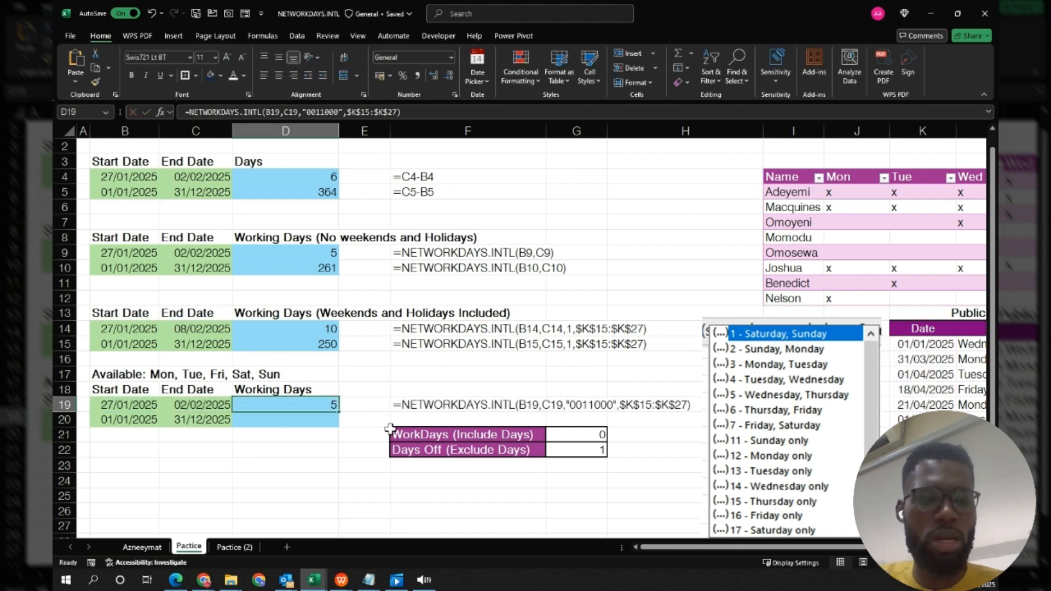
- Fill the D19 custom-weekend formula down to D20 and select D20
key("shift+Down")
key("F2")
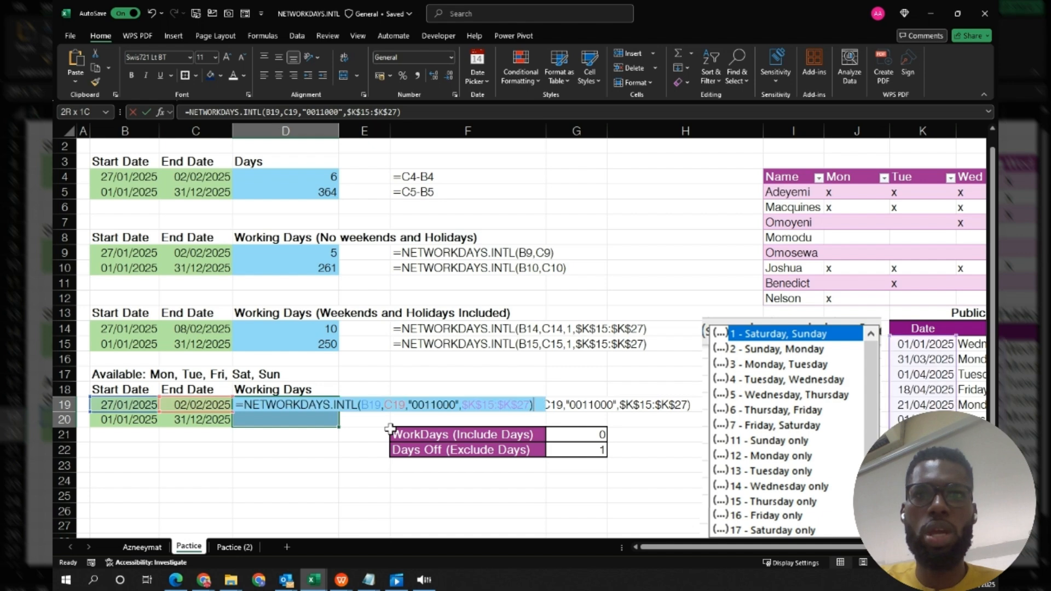
key("ctrl+Return")
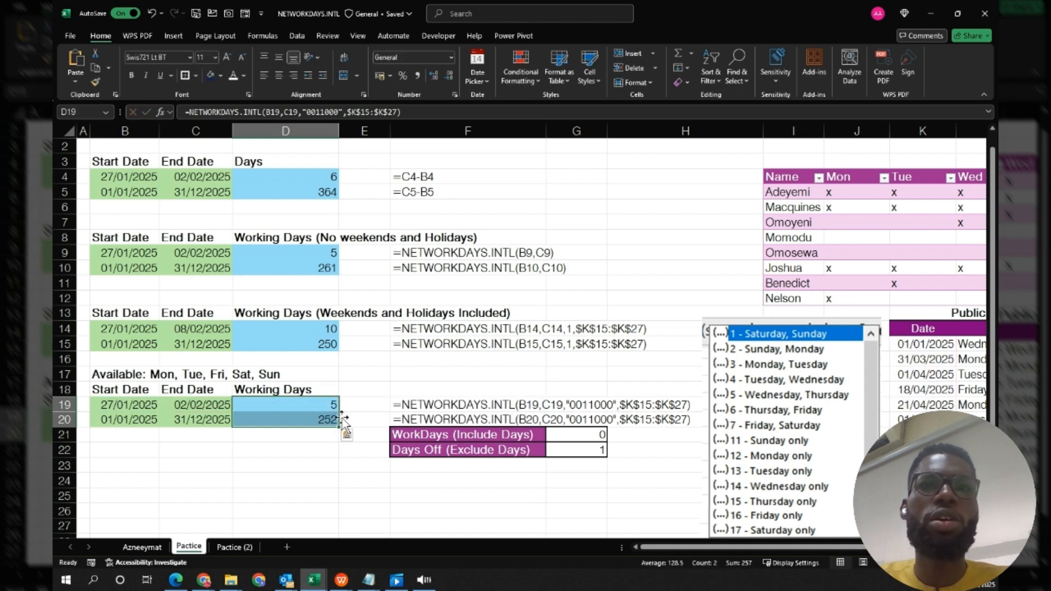
left_click(279, 422)
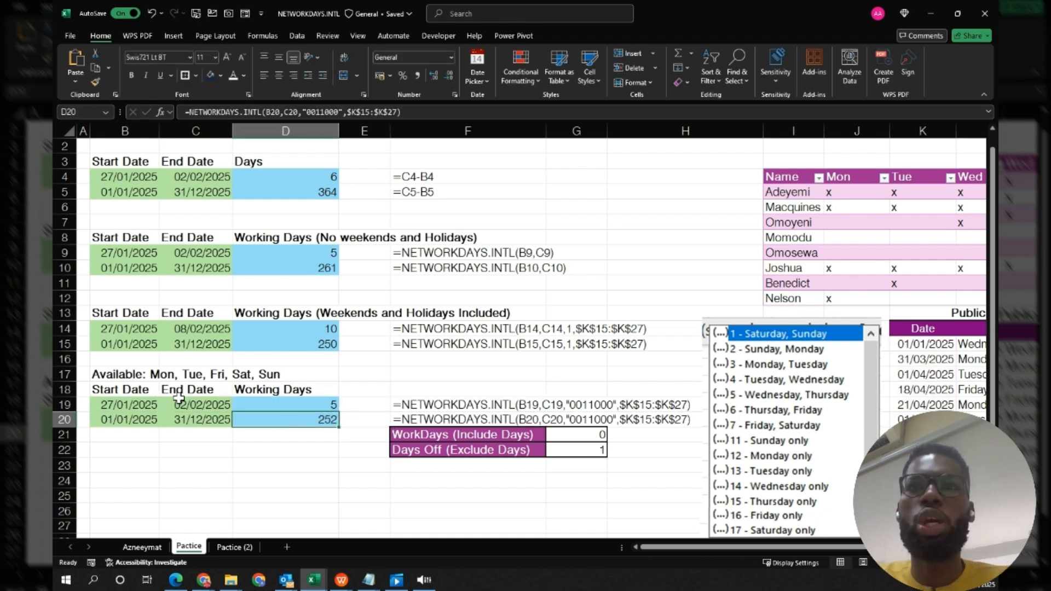